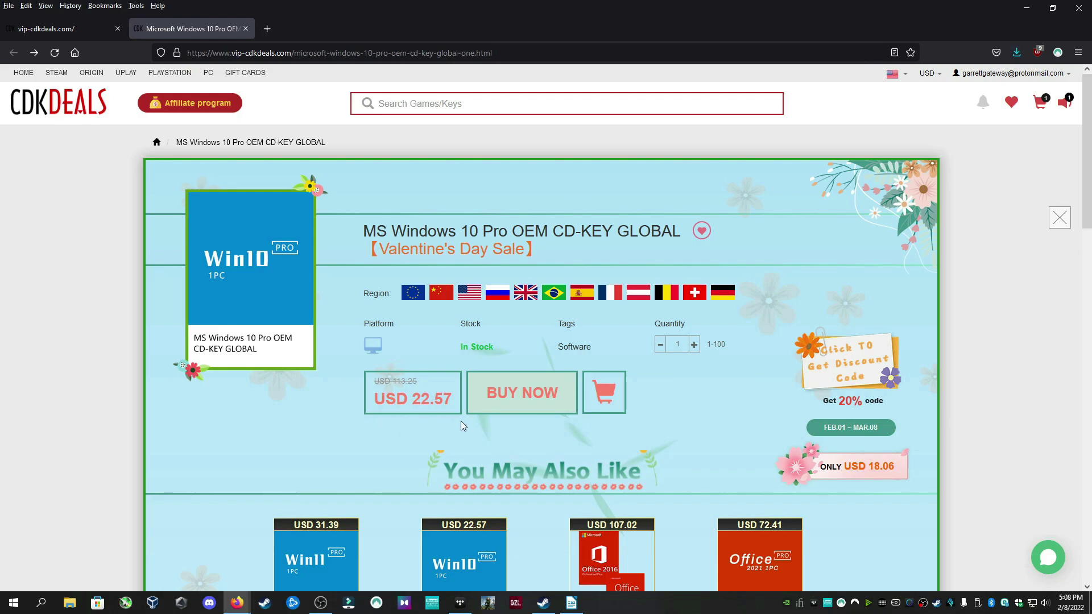
Order the Windows 10 Pro OEM key with promo code NK25, reducing it to USD 15.80.
left_click(528, 404)
left_click(278, 361)
type("NK25")
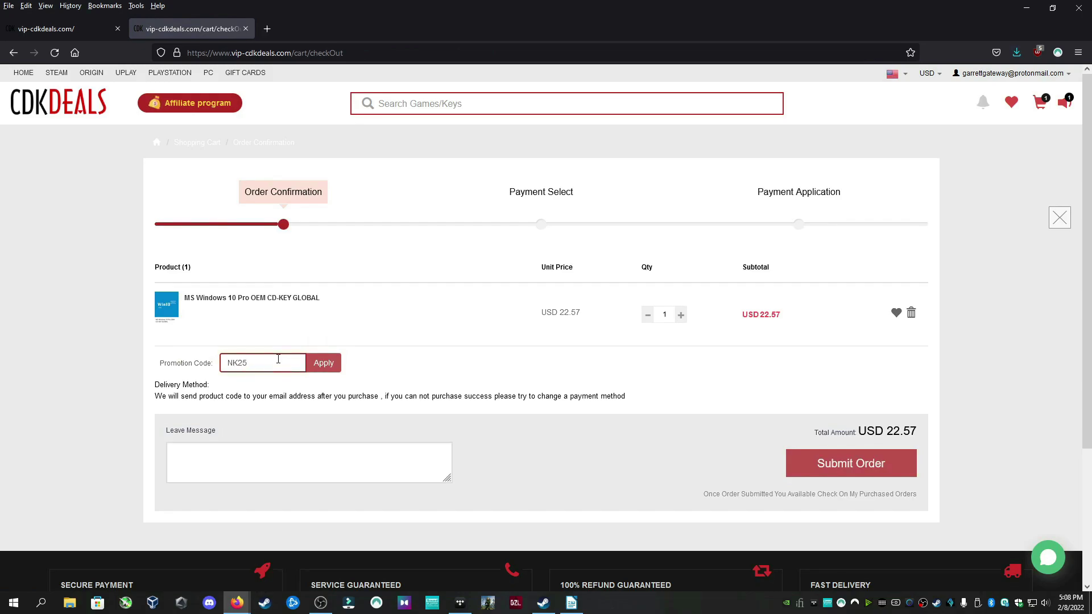
left_click(322, 363)
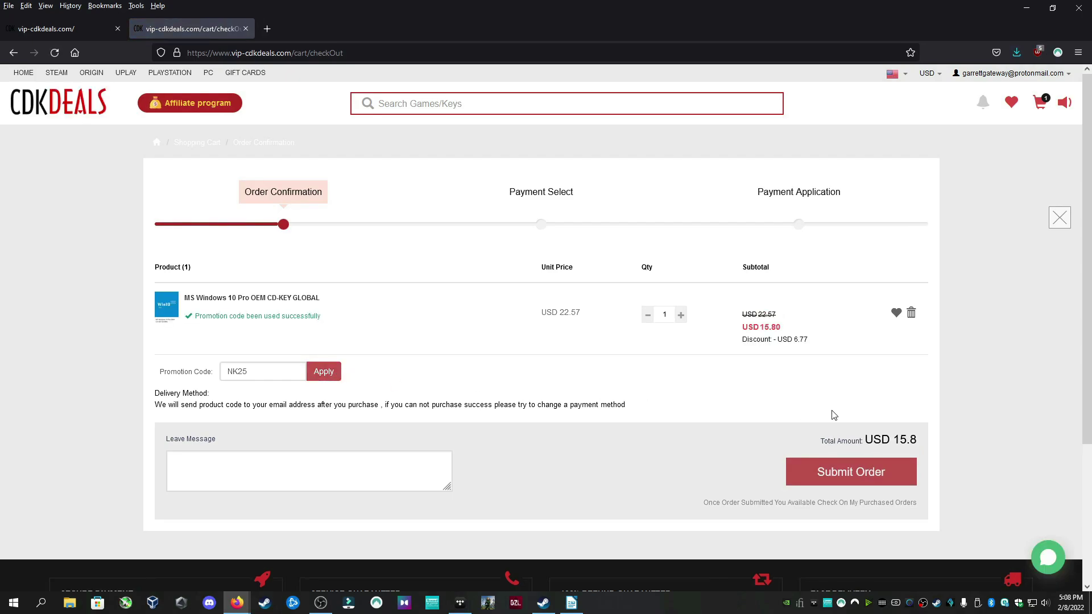
left_click(796, 463)
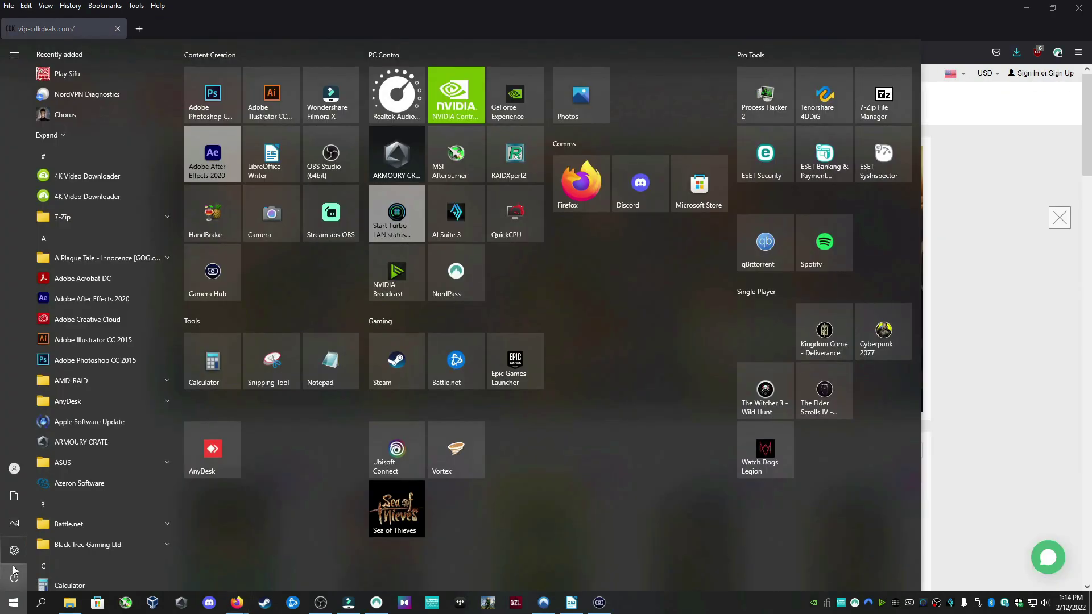
Activate Windows 10 Pro from Settings > System > About with the pasted purchased product key.
left_click(13, 552)
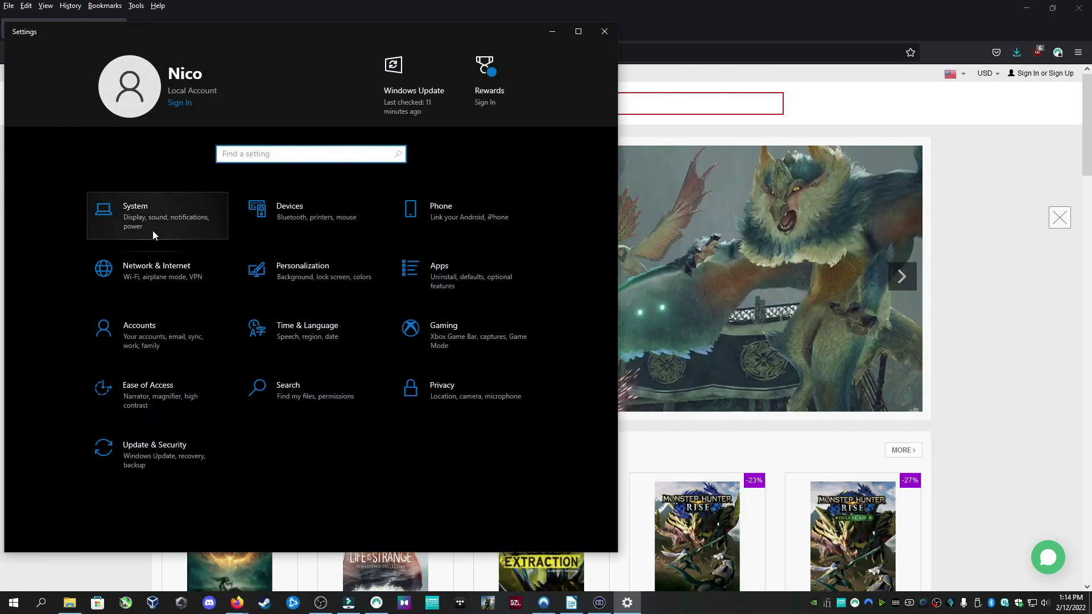
left_click(152, 230)
left_click(108, 475)
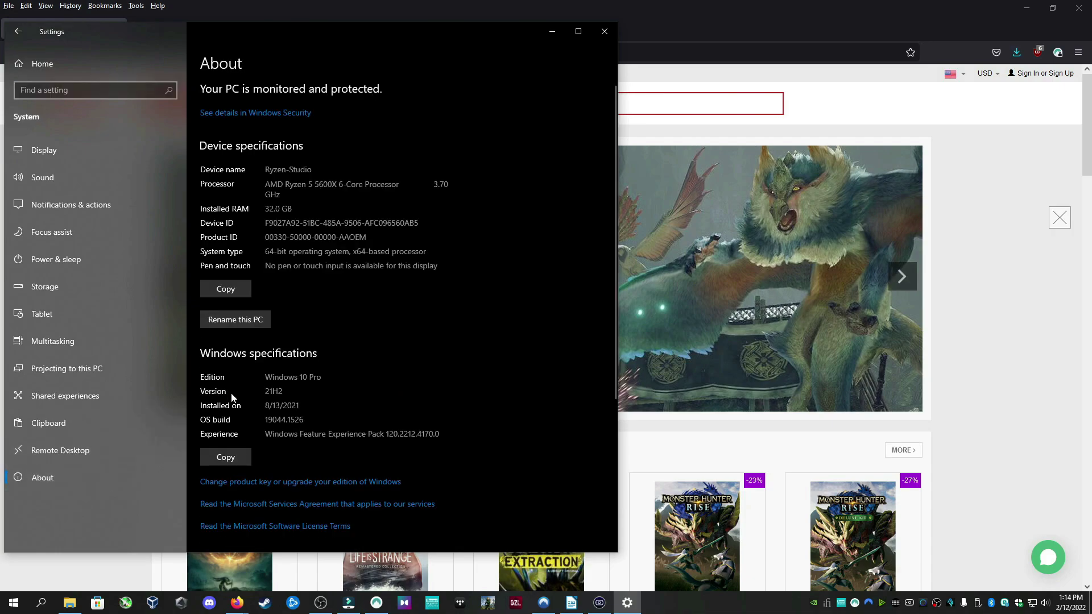
left_click(280, 482)
left_click(233, 243)
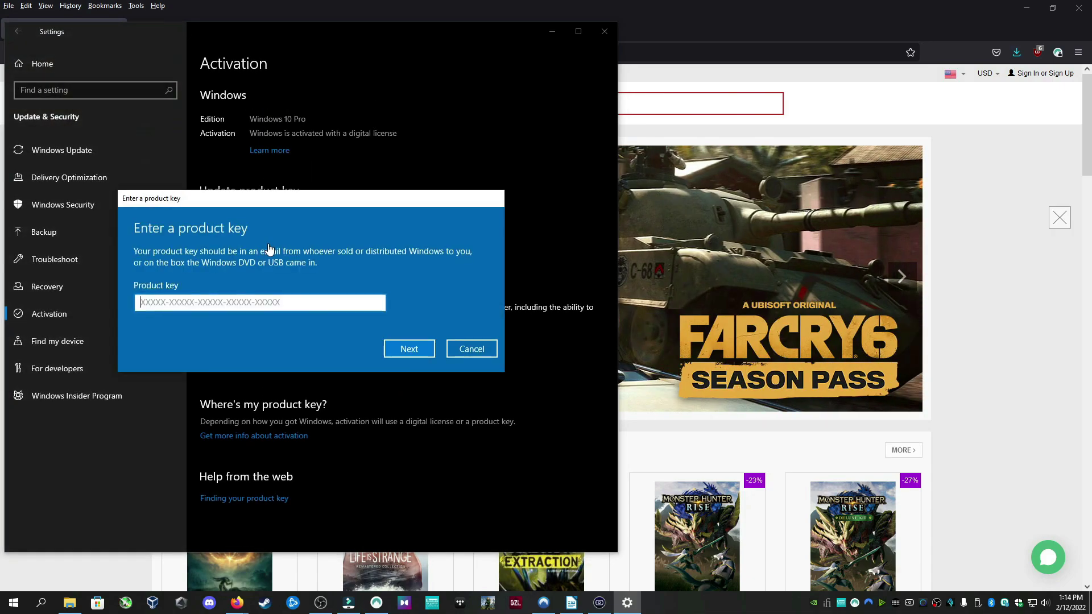
key("ctrl+v")
left_click(410, 348)
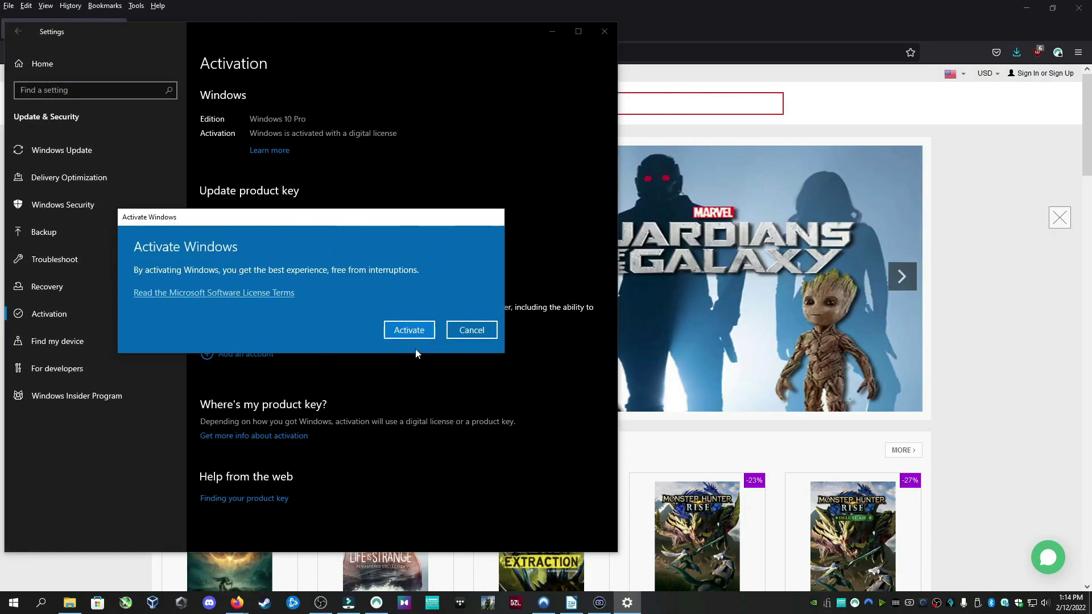
left_click(410, 330)
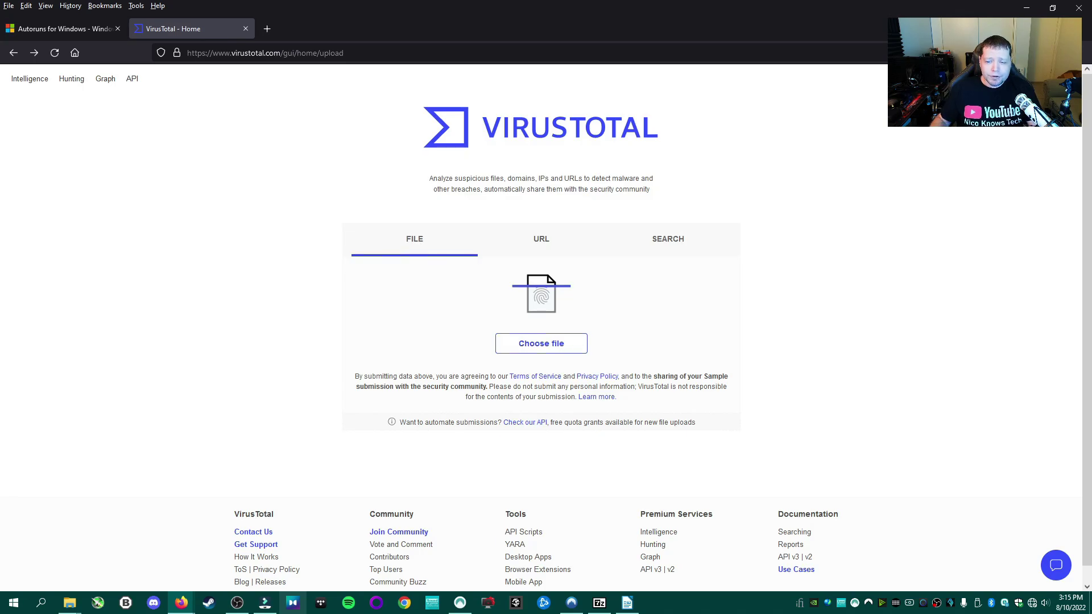
Upload the Sapphire v7.01 patch executable from the Patch KHG folder to VirusTotal.
left_click(551, 345)
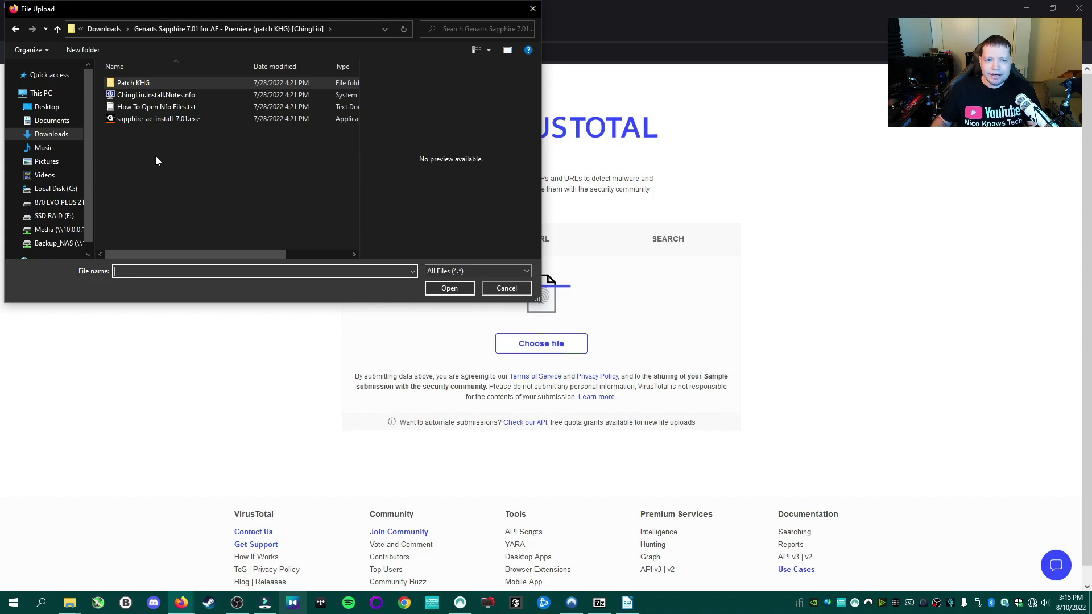
double_click(138, 83)
left_click(150, 81)
left_click(444, 288)
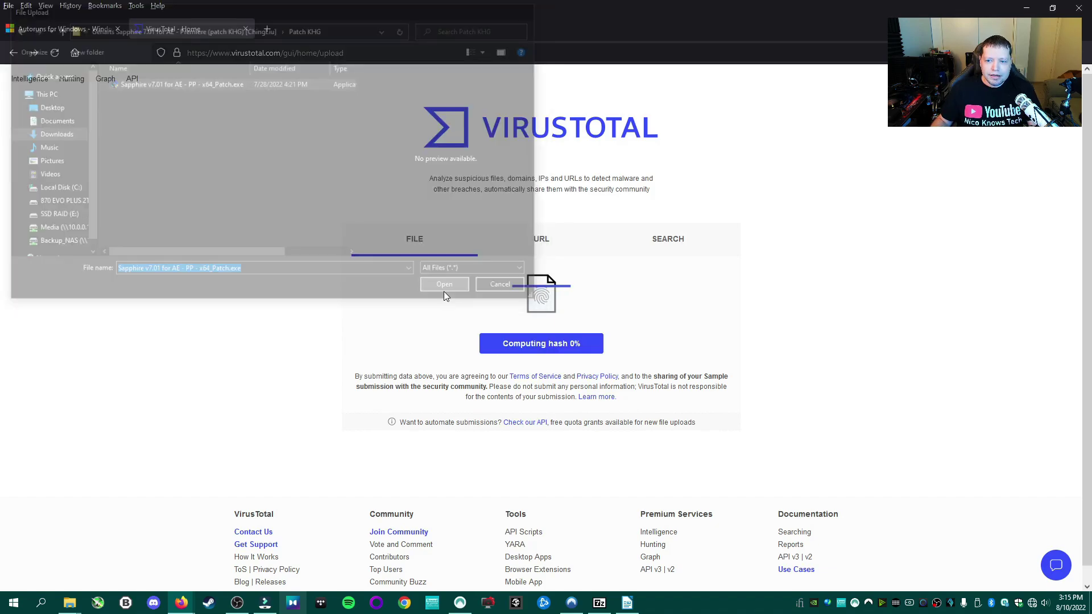
scroll(865, 334, "down", 1)
scroll(463, 186, "up", 1)
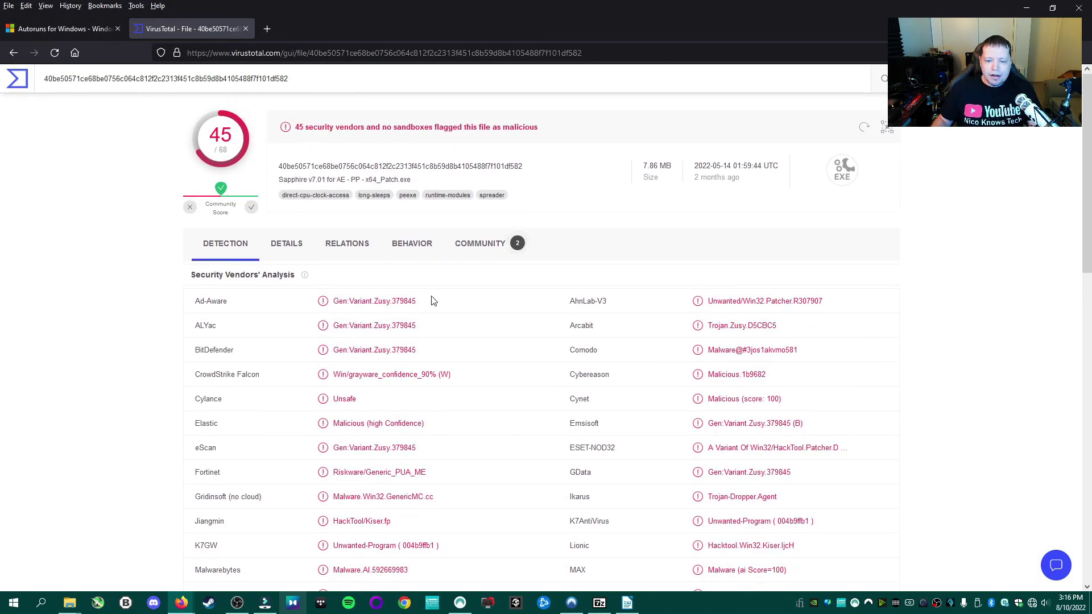
scroll(431, 301, "down", 2)
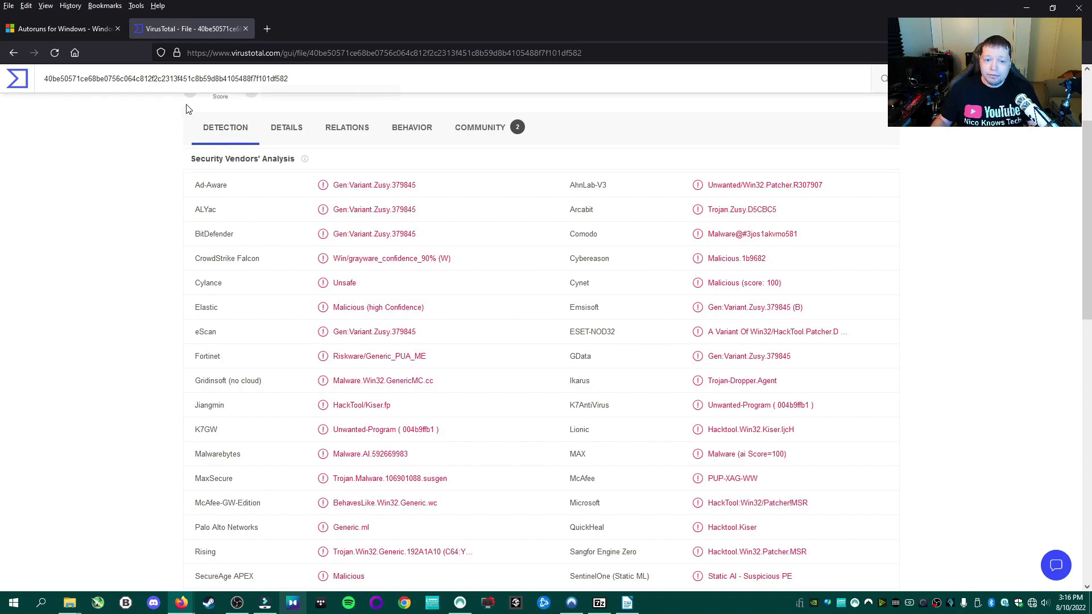
scroll(231, 114, "up", 2)
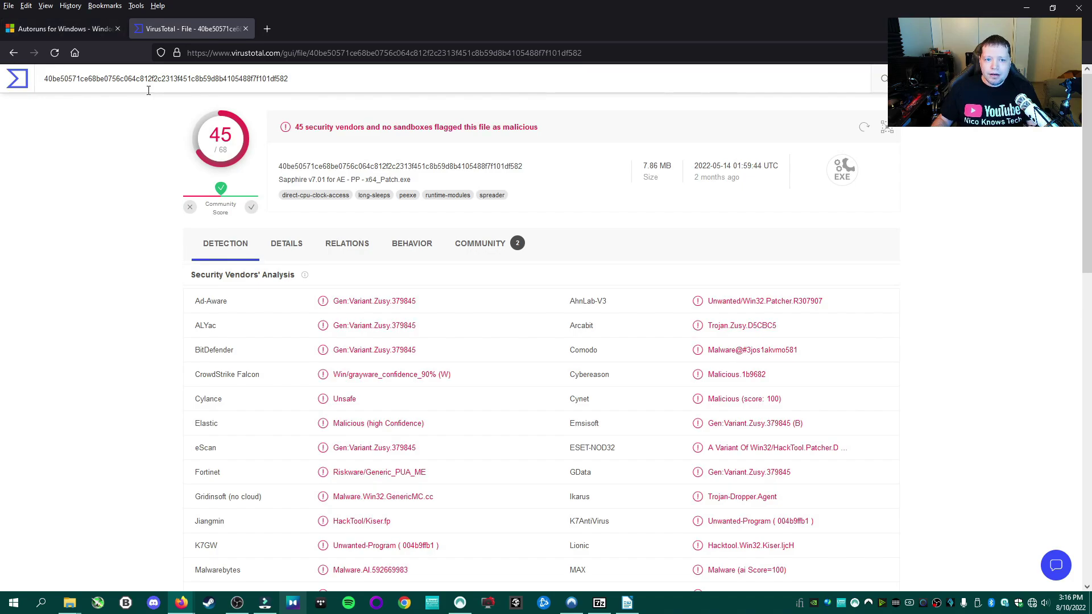
Go back to VirusTotal's home page, pick the URL lookup, then move to the Autoruns for Windows page.
left_click(14, 52)
left_click(524, 245)
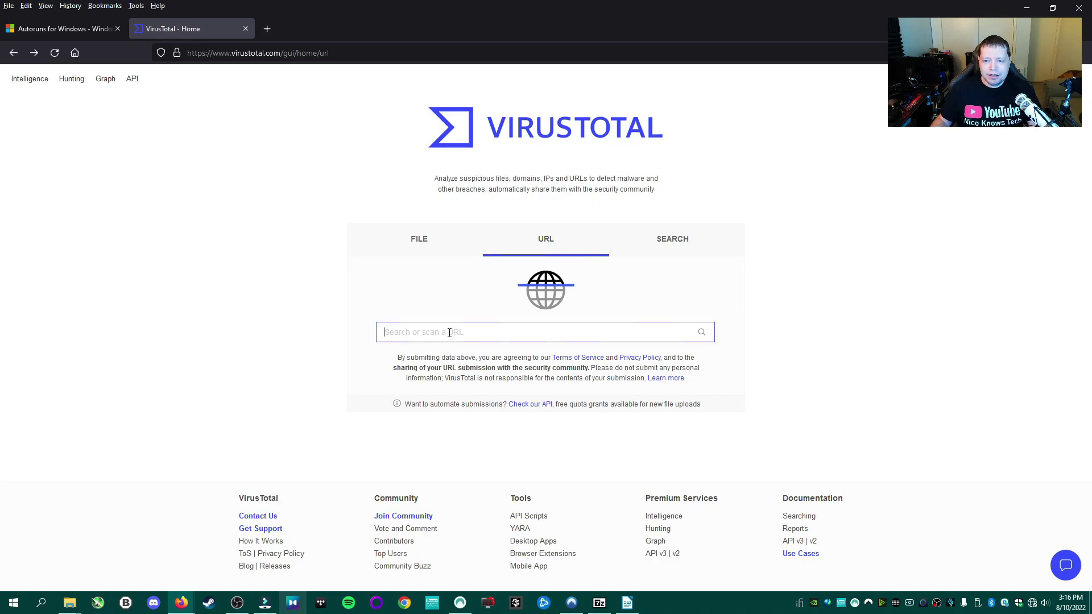
left_click(71, 30)
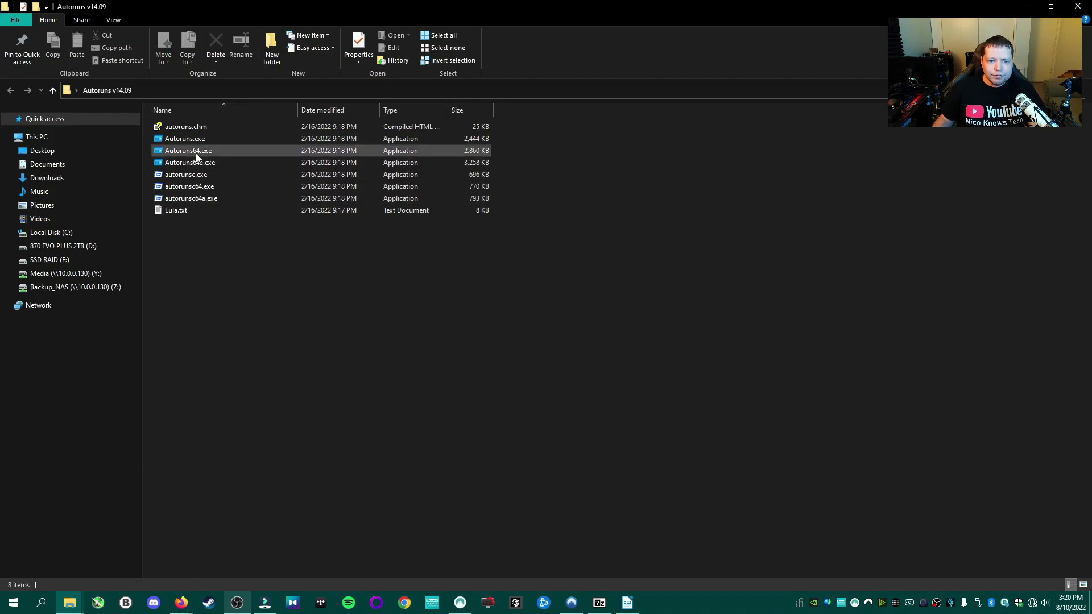
Select Autoruns.exe and then Autoruns64.exe in the Autoruns v14.09 folder.
mouse_move(195, 151)
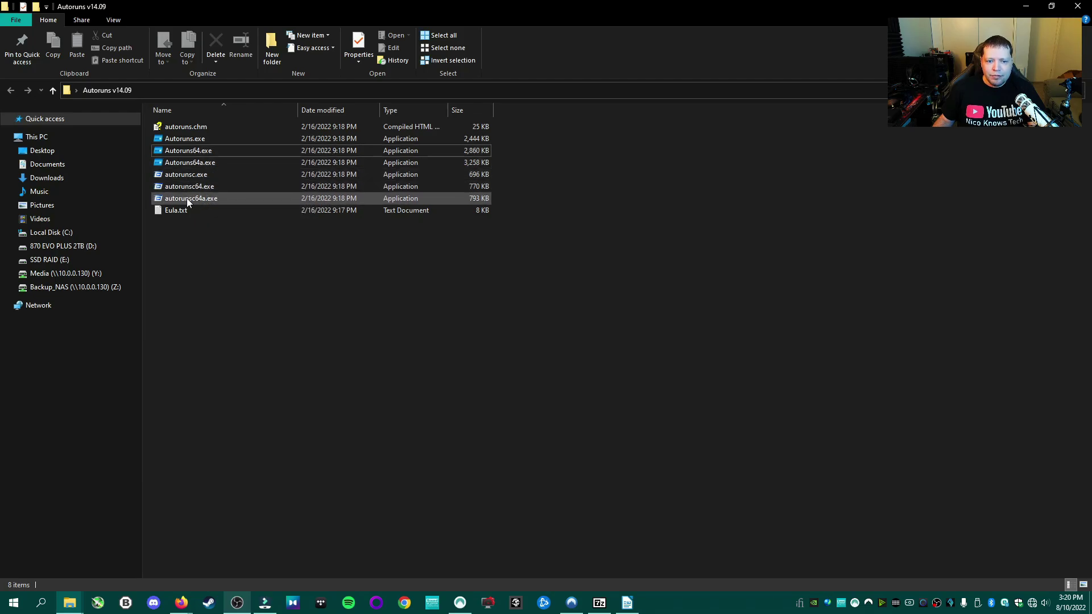
left_click(185, 140)
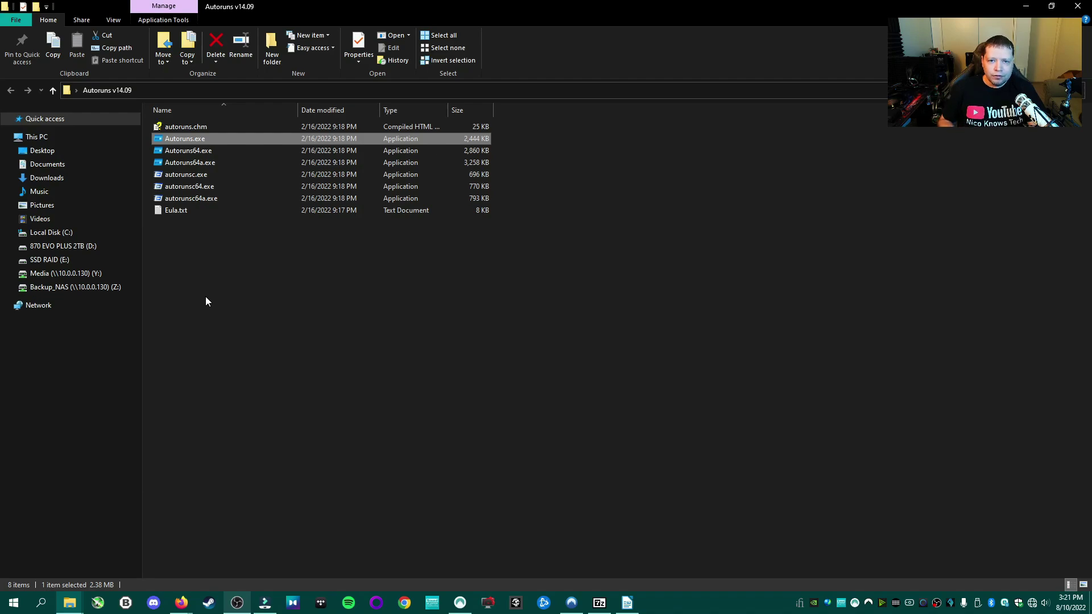
left_click(209, 151)
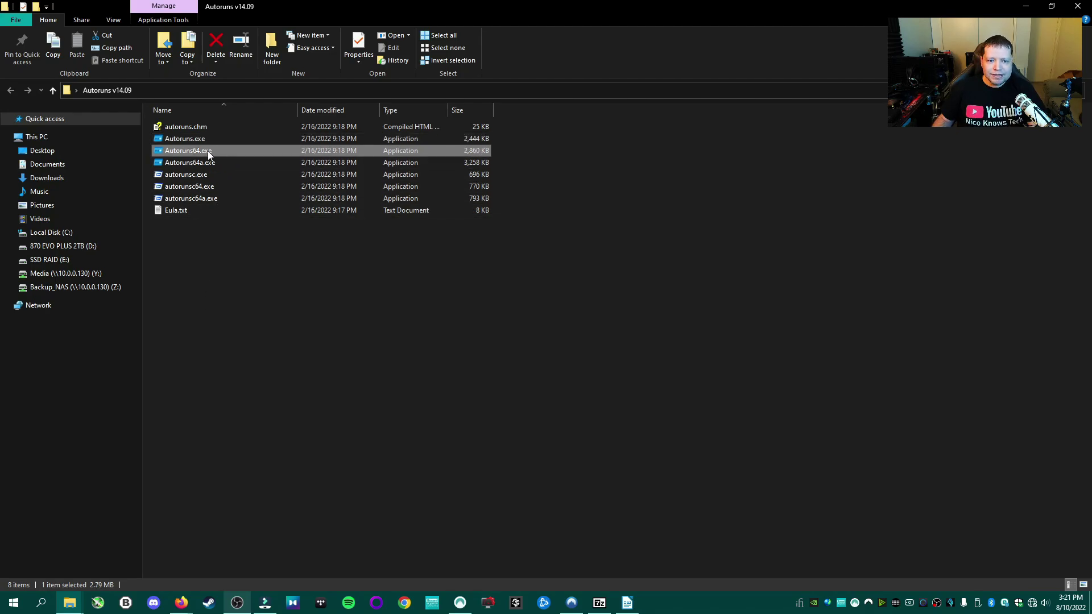
Run Autoruns64.exe as administrator and scroll through the Everything tab's VirusTotal scores.
right_click(208, 153)
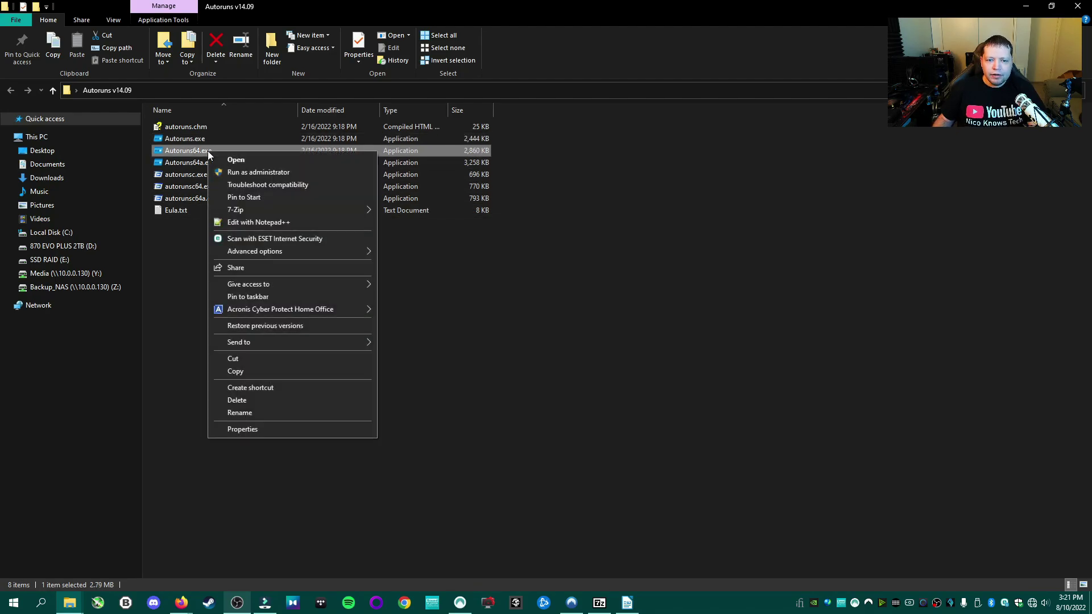
left_click(238, 172)
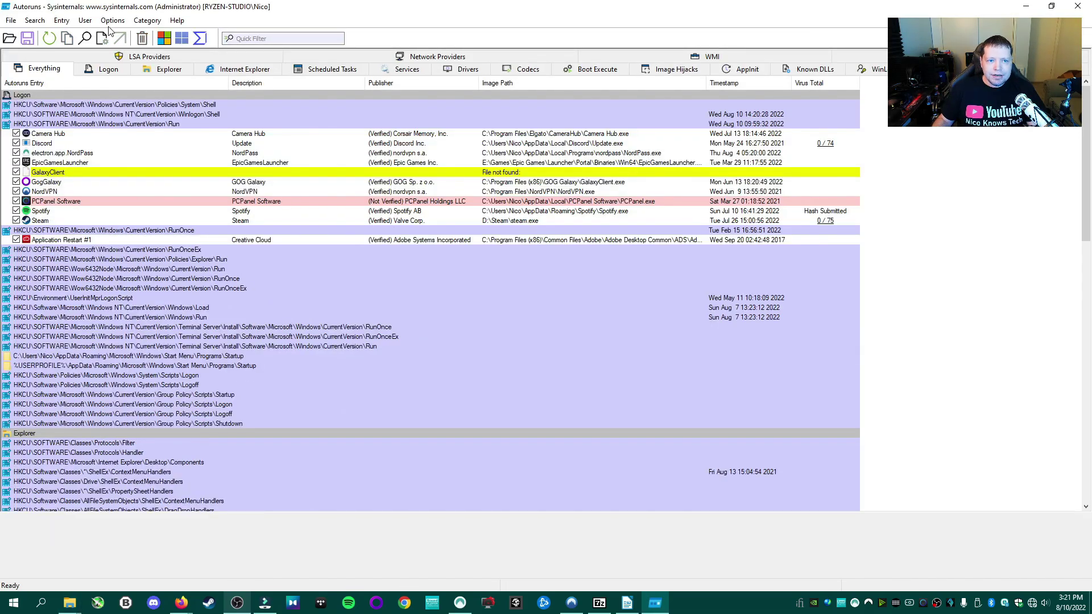
scroll(160, 97, "down", 20)
scroll(214, 145, "up", 20)
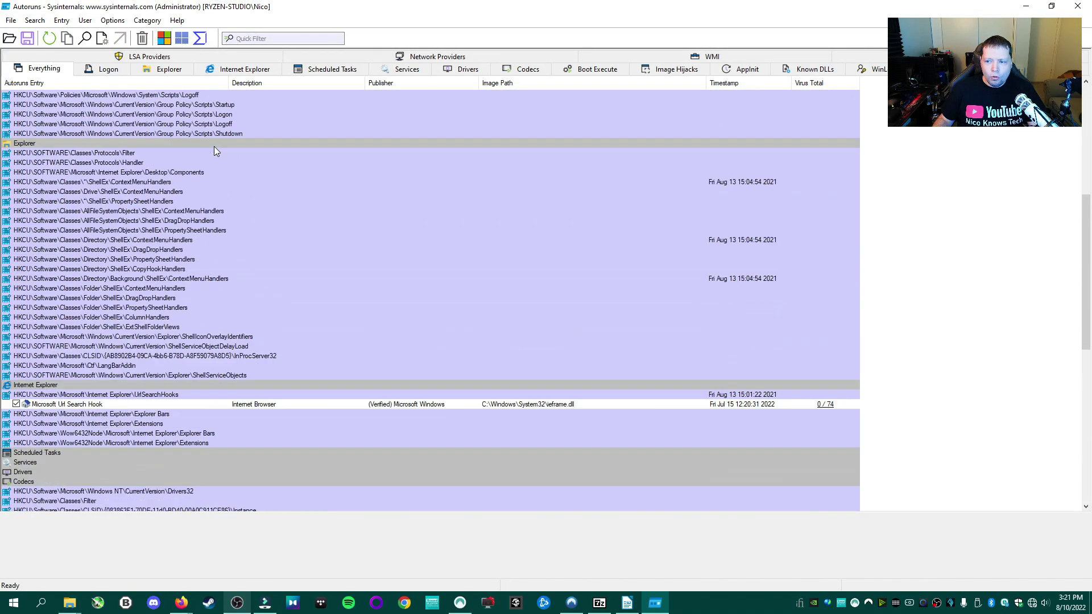
scroll(187, 145, "down", 10)
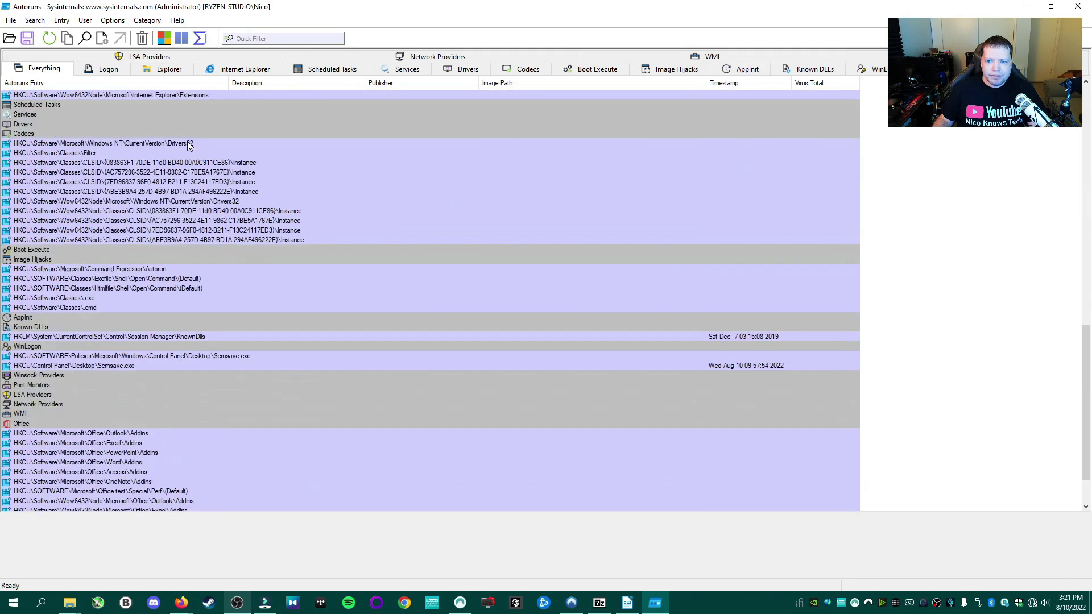
scroll(186, 142, "up", 10)
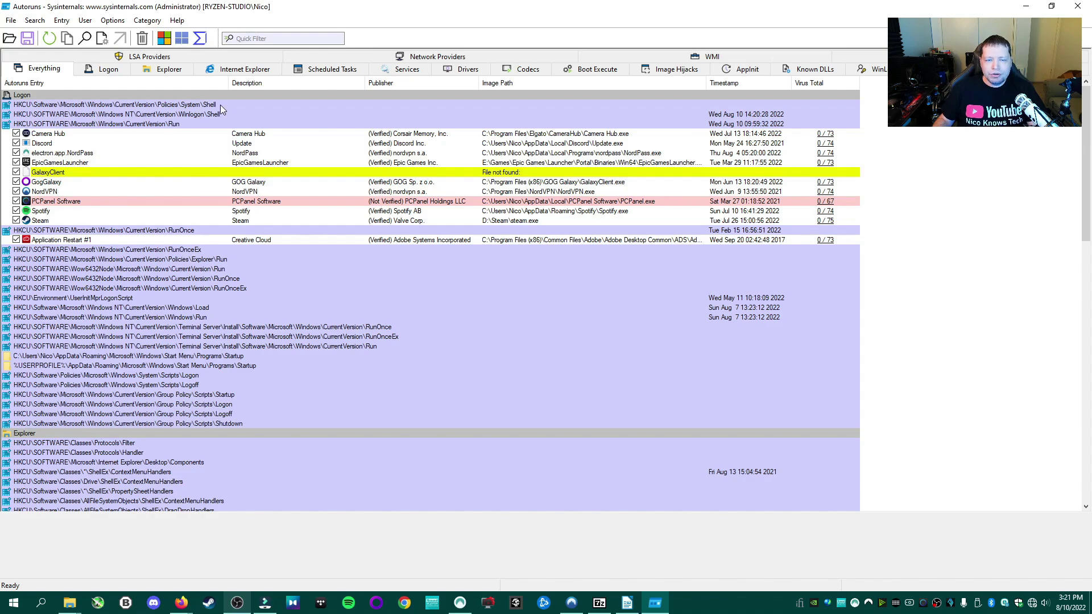
Uncheck 'Scan only per-user locations' in Scan Options and rescan to include HKLM entries.
left_click(116, 22)
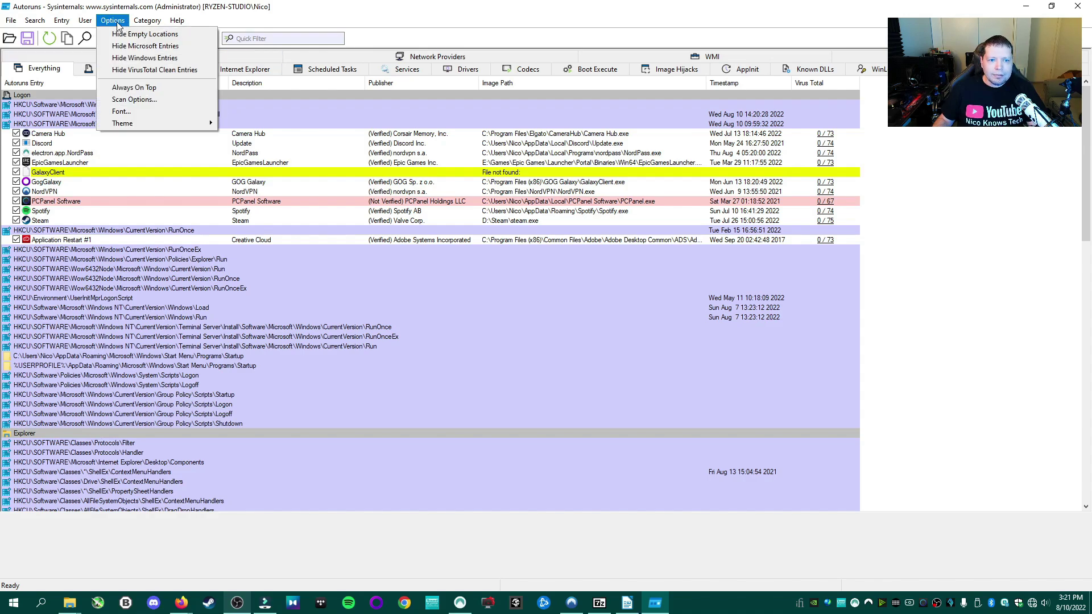
left_click(144, 100)
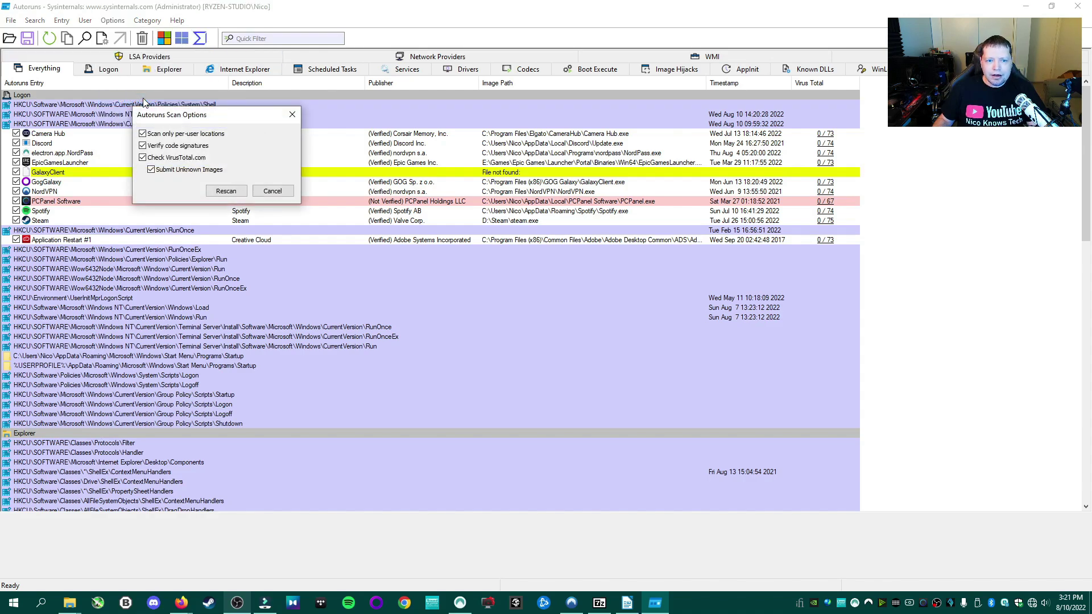
left_click(142, 134)
left_click(228, 192)
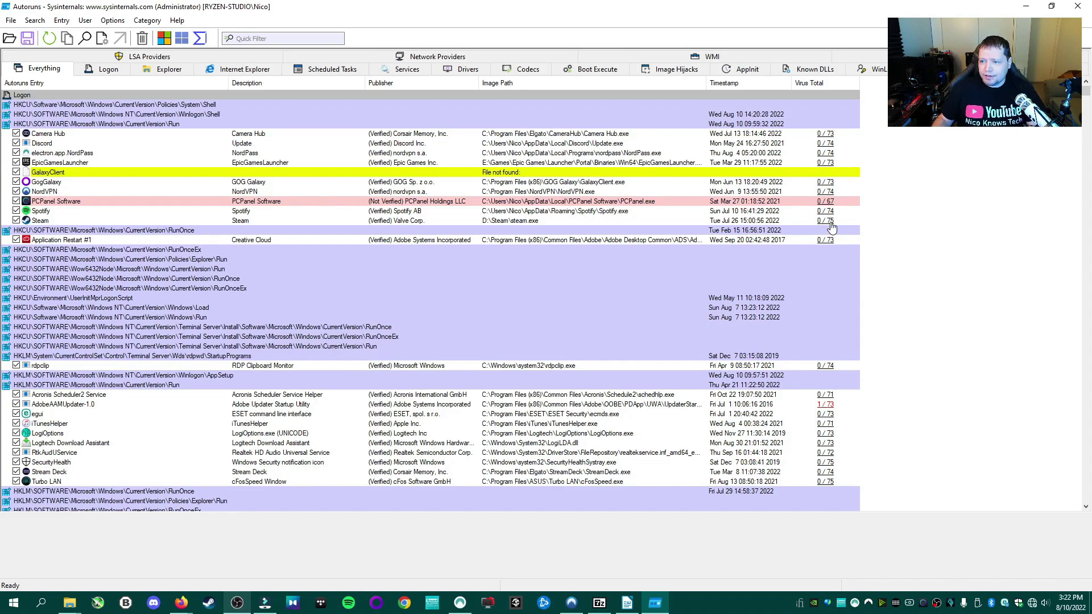
scroll(834, 231, "down", 4)
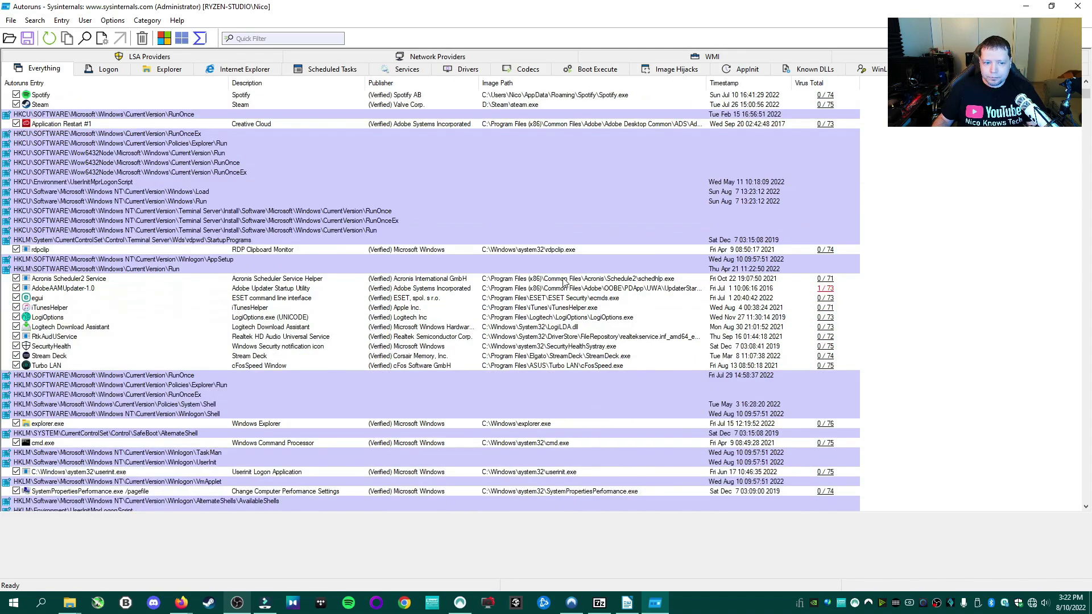
left_click(391, 289)
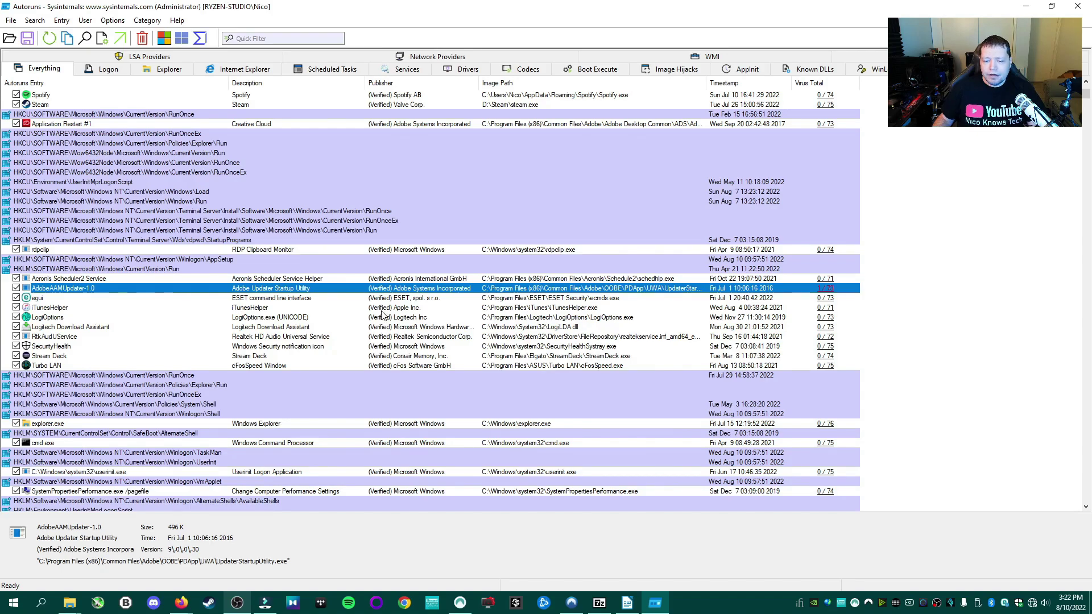
scroll(418, 309, "down", 4)
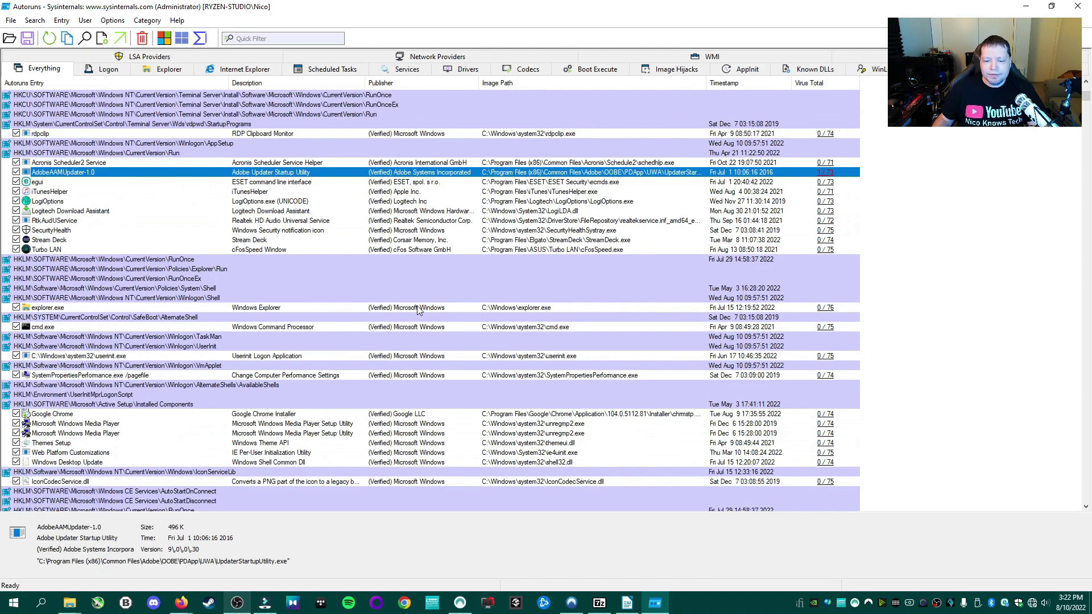
scroll(418, 309, "up", 4)
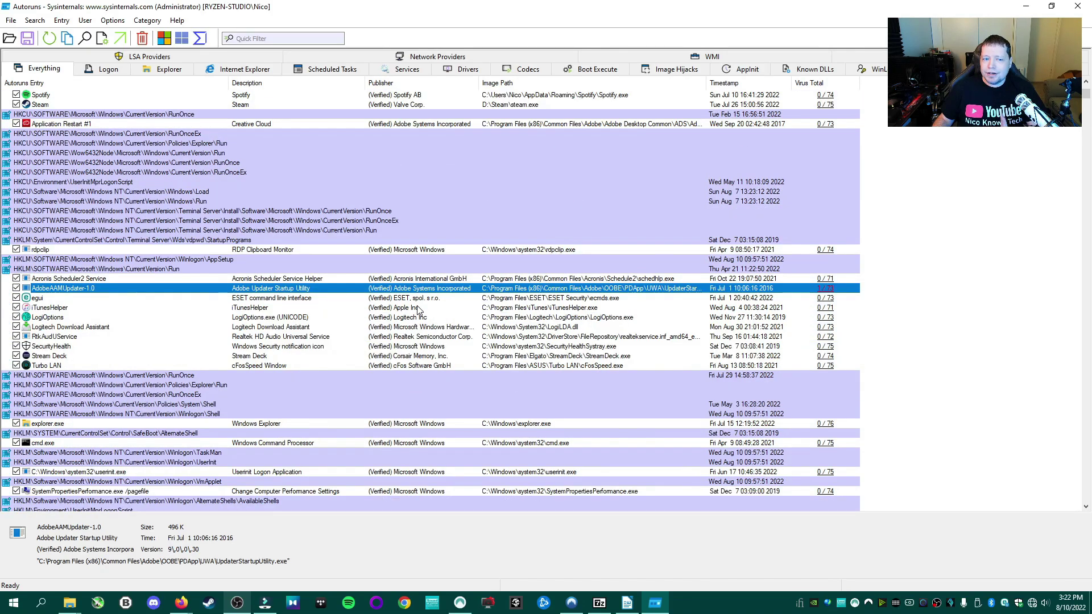
scroll(418, 306, "up", 4)
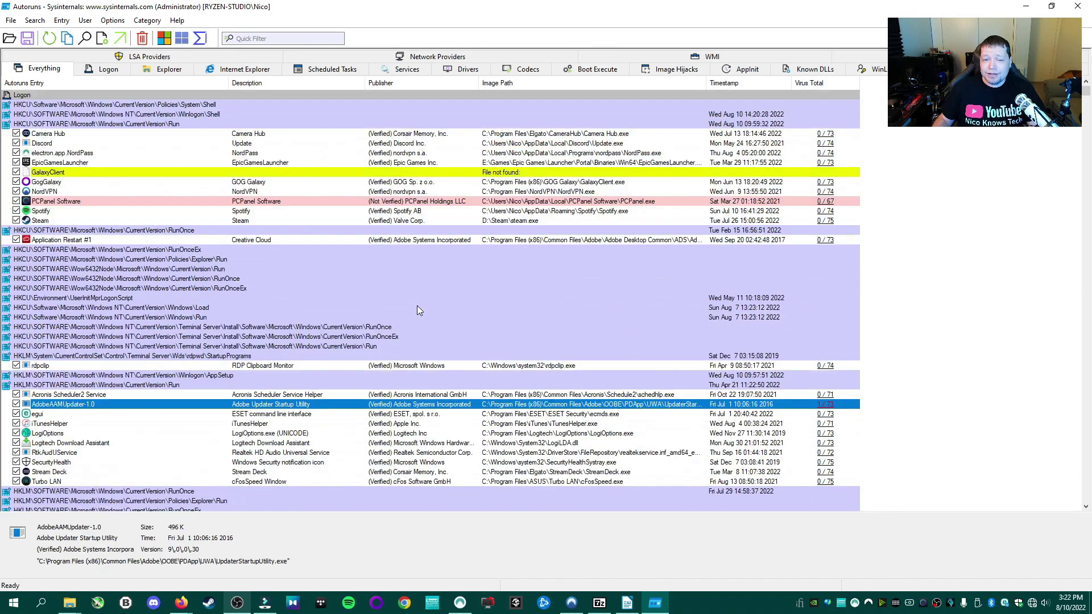
left_click(400, 201)
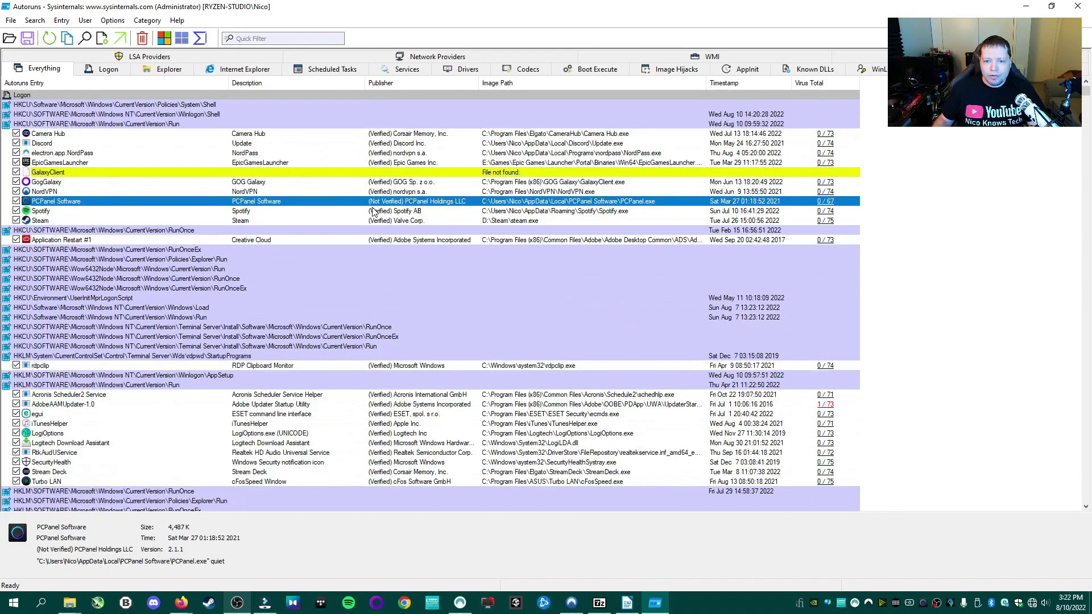
left_click(373, 209)
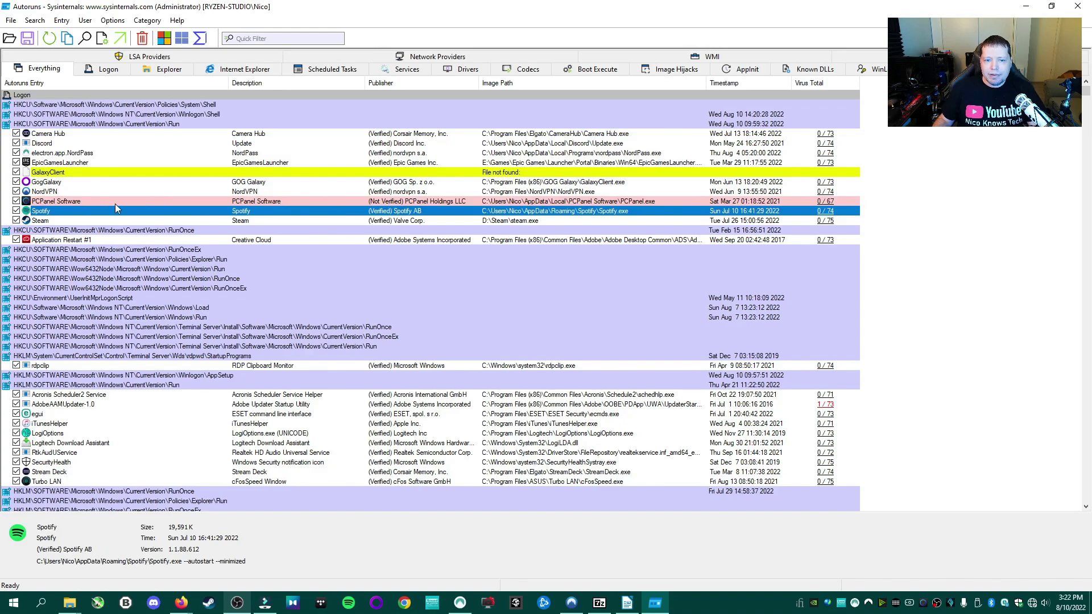
left_click(257, 202)
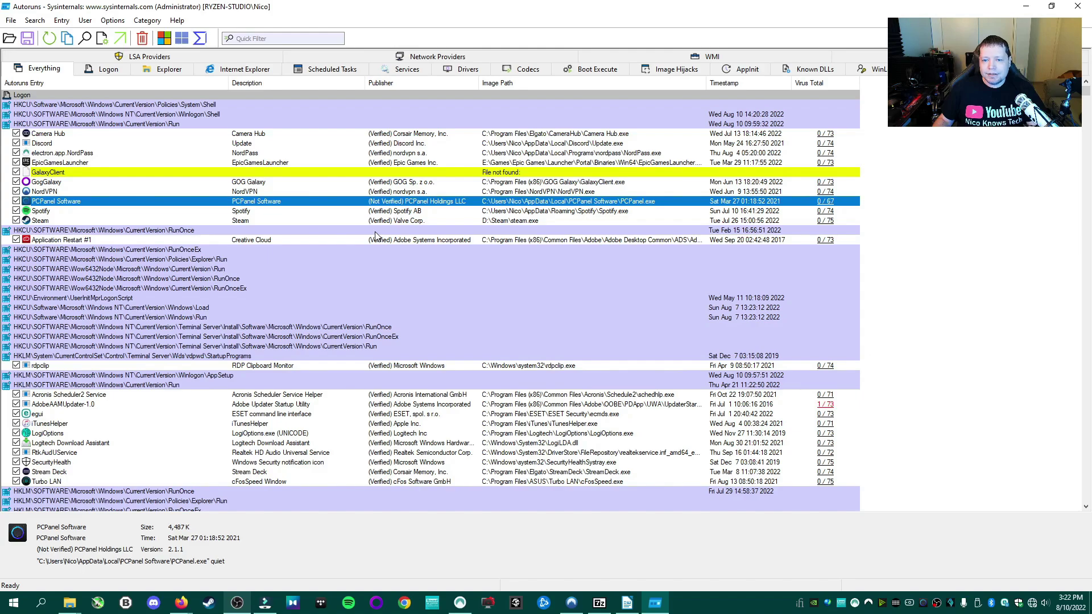
scroll(405, 242, "down", 6)
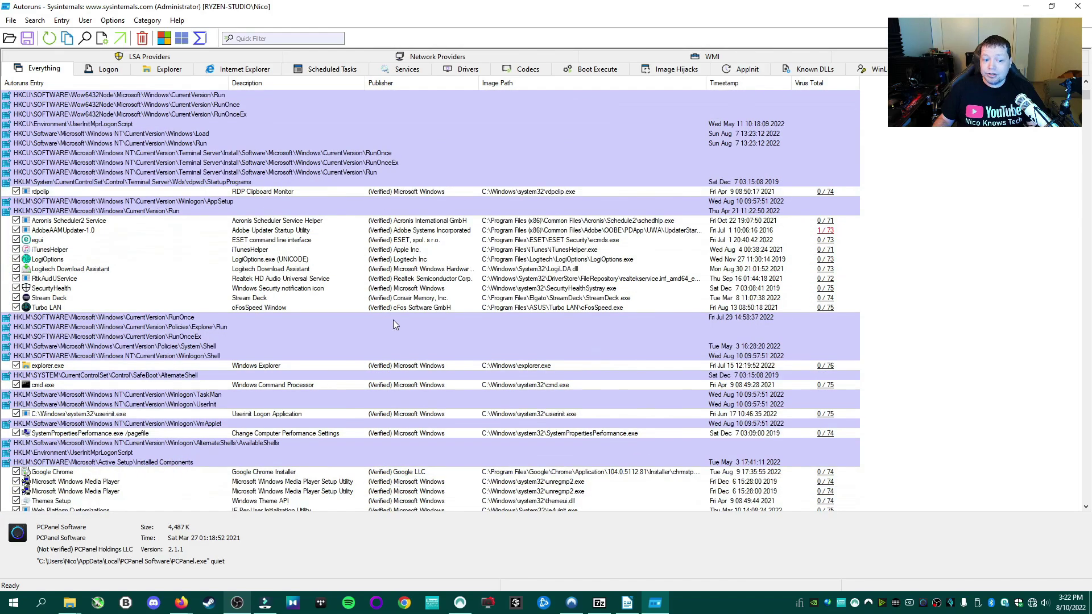
left_click(288, 475)
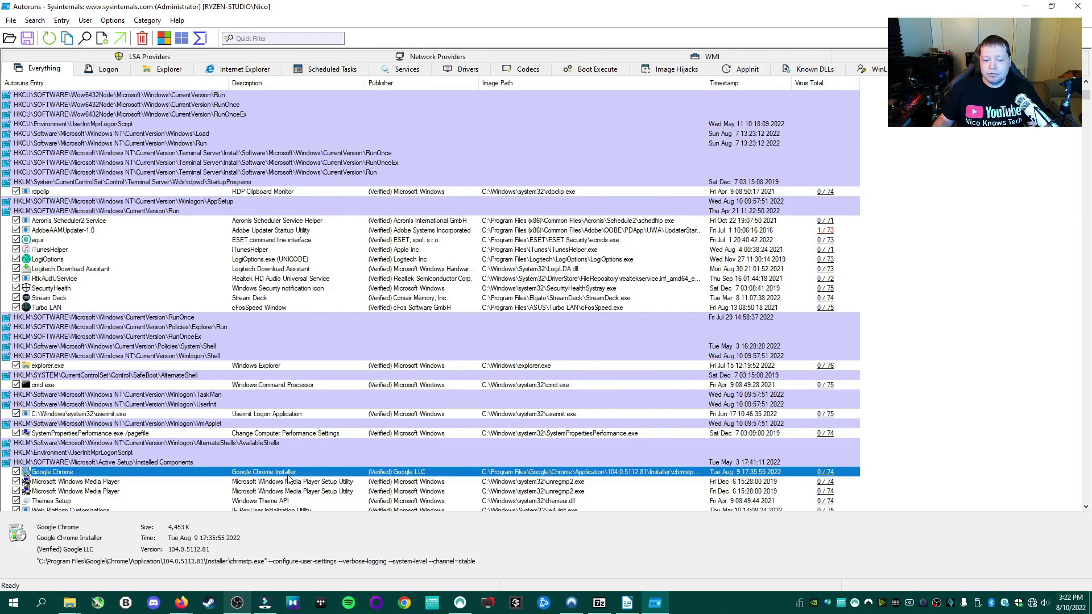
left_click(258, 484)
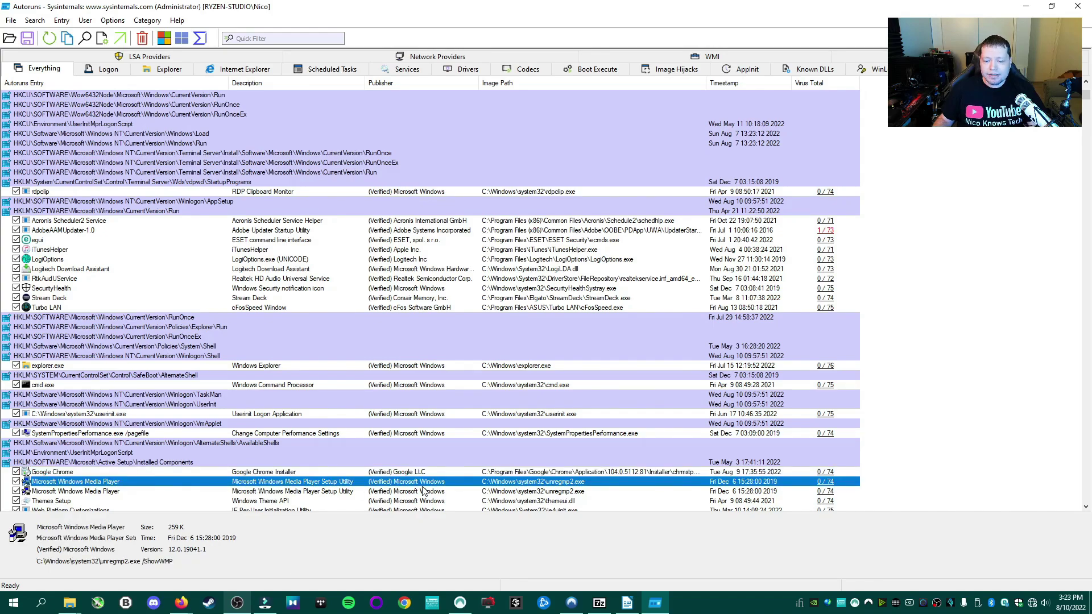
scroll(422, 490, "up", 6)
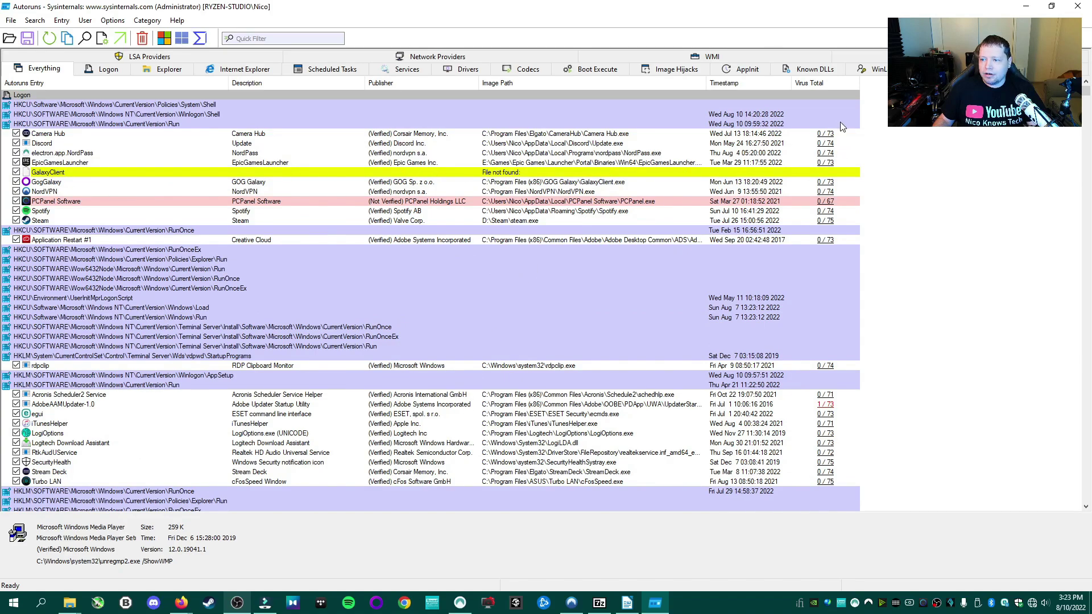
scroll(819, 191, "down", 2)
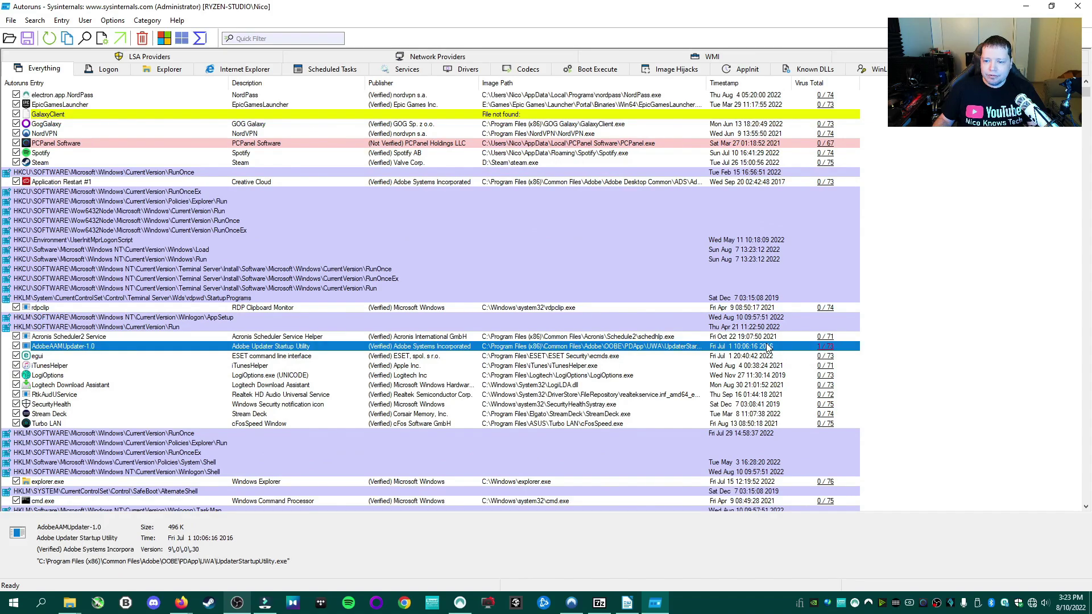
Read AdobeAAMUpdater-1.0's 1/73 VirusTotal report, where only SecureAge APEX flags it, then return to Autoruns.
left_click(827, 348)
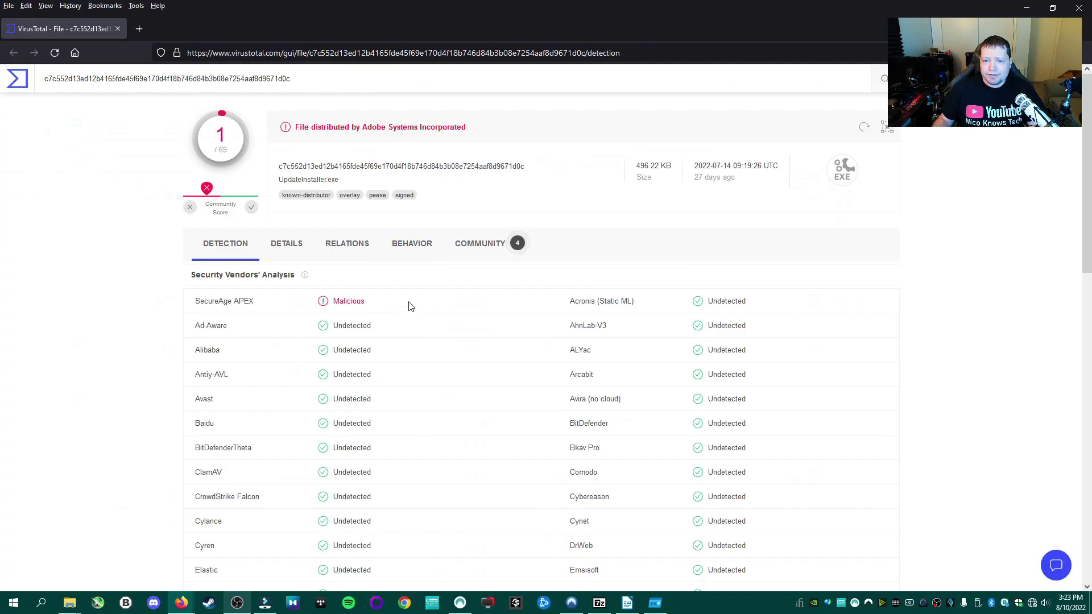
left_click_drag(257, 302, 178, 307)
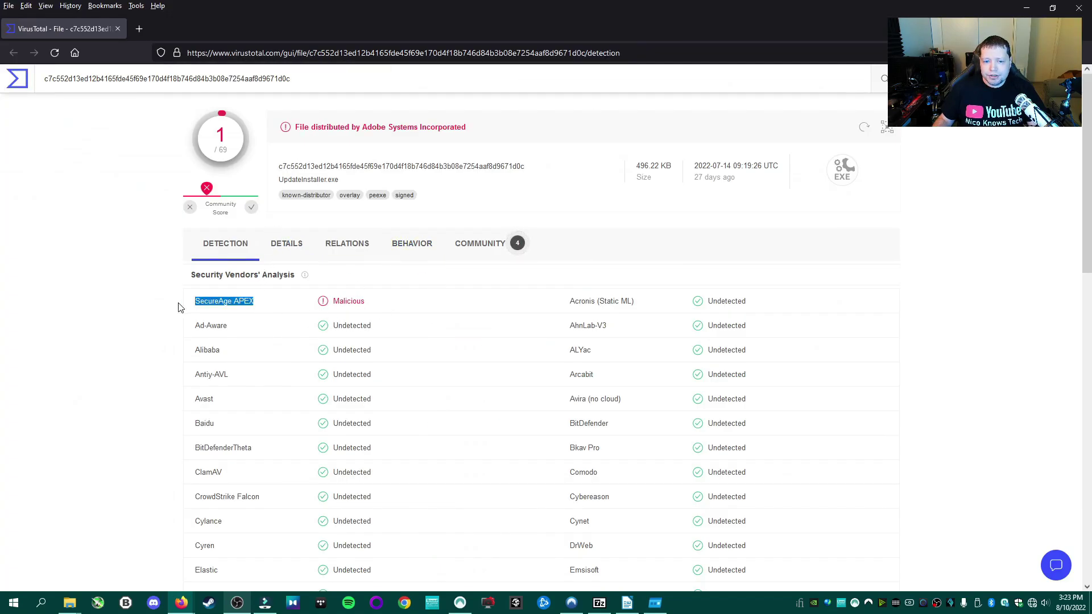
left_click(469, 287)
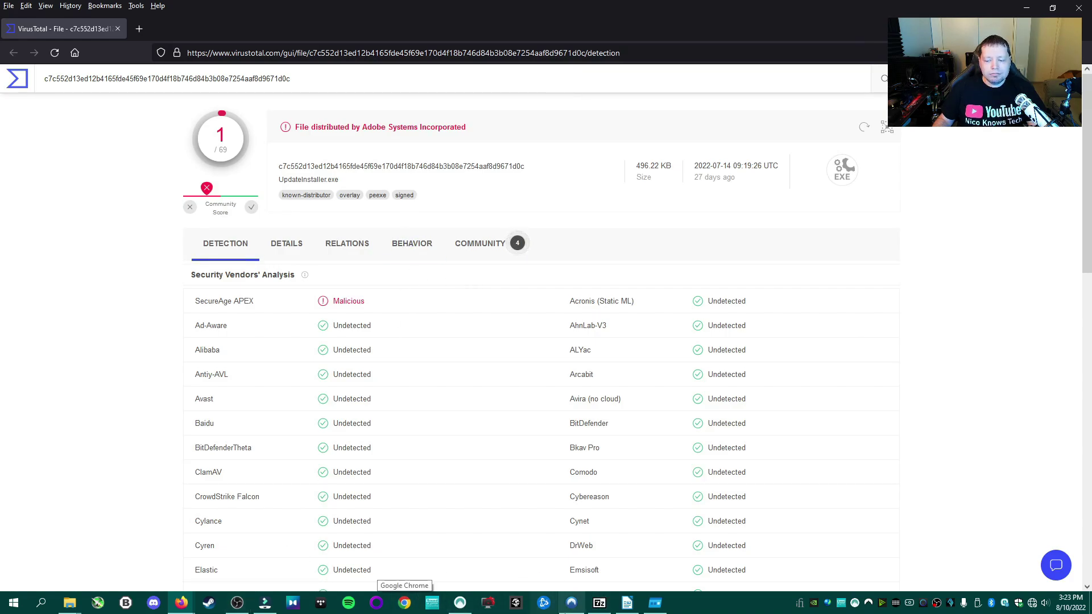
left_click(662, 608)
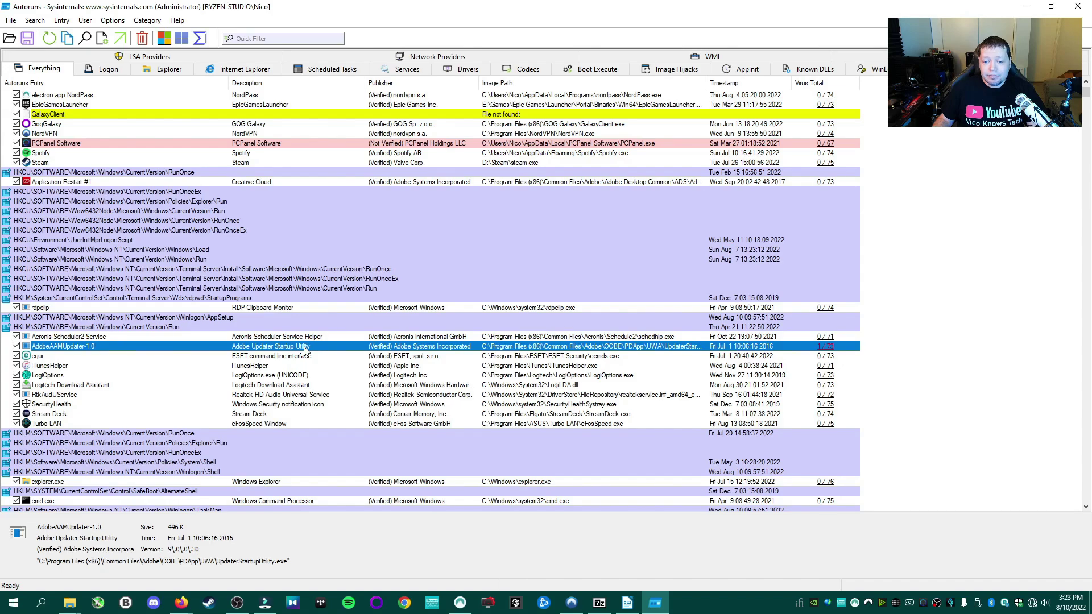
Scroll down to the HKLM Wow6432Node Run entries with Adobe CCXProcess and Creative.SXFIControl.
scroll(649, 333, "down", 4)
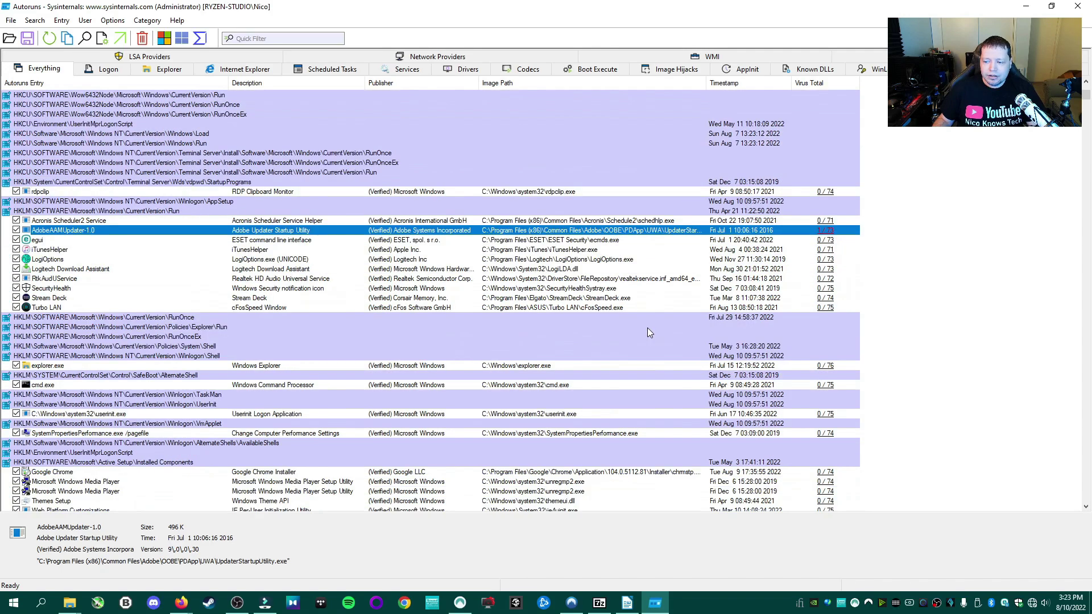
scroll(648, 328, "down", 10)
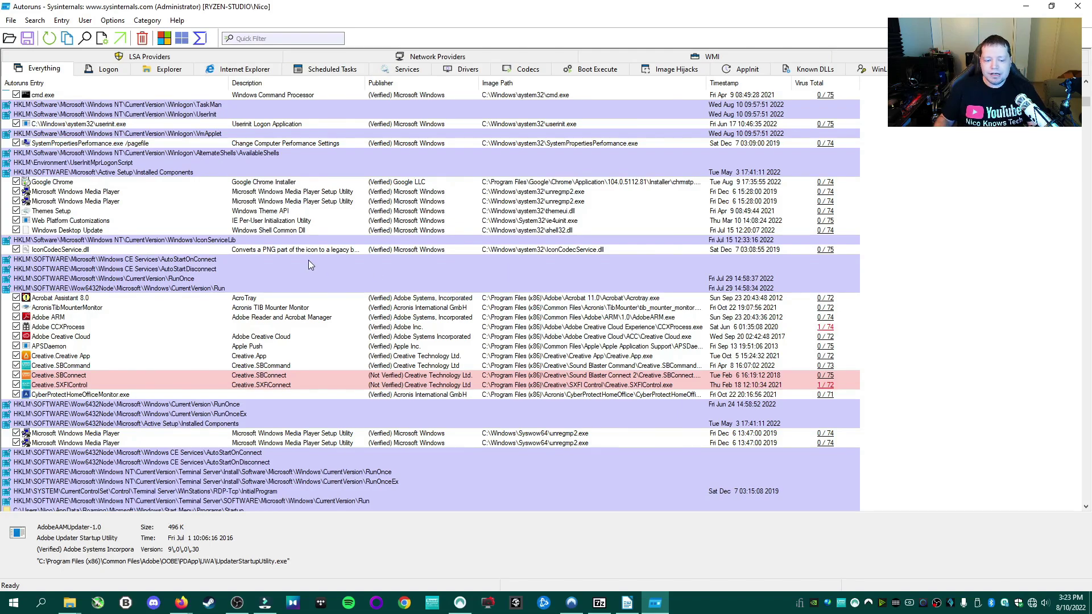
key("super+r")
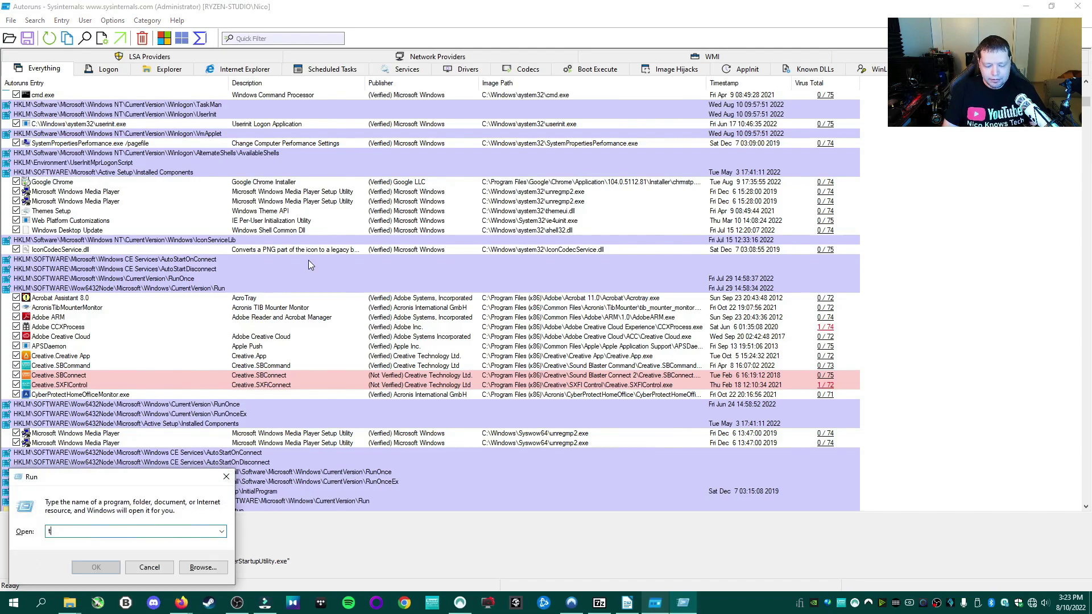
type("reg")
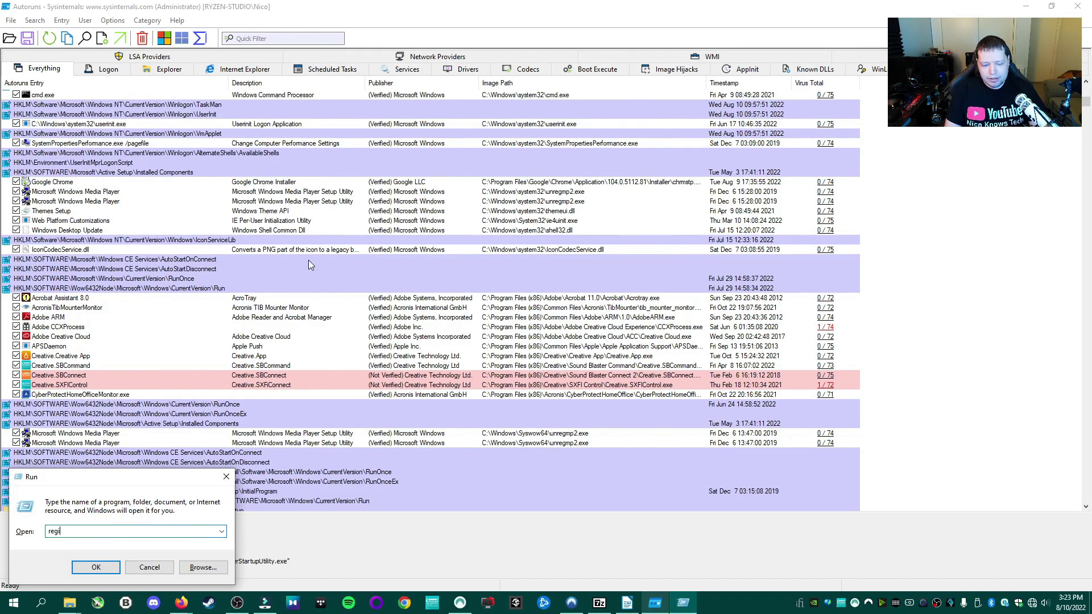
type("edit")
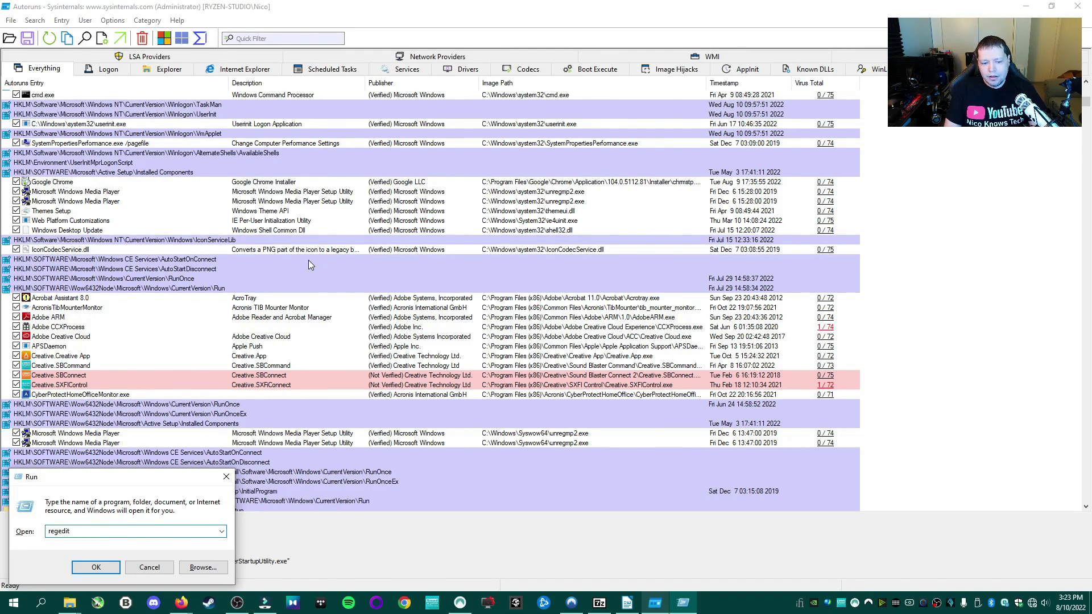
key("Return")
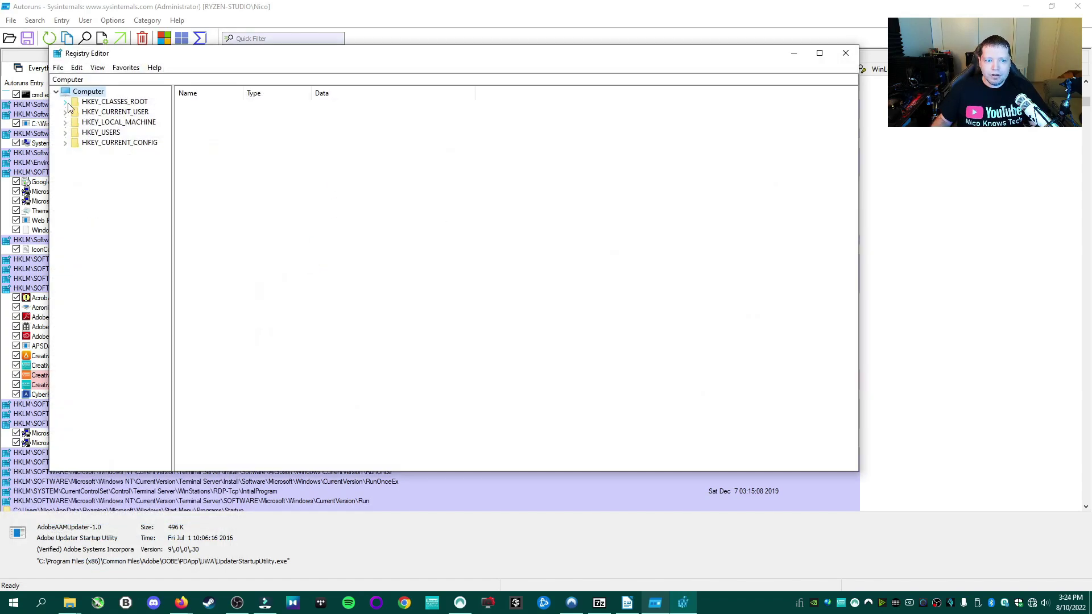
left_click(65, 102)
left_click(65, 102)
left_click(91, 111)
left_click(245, 132)
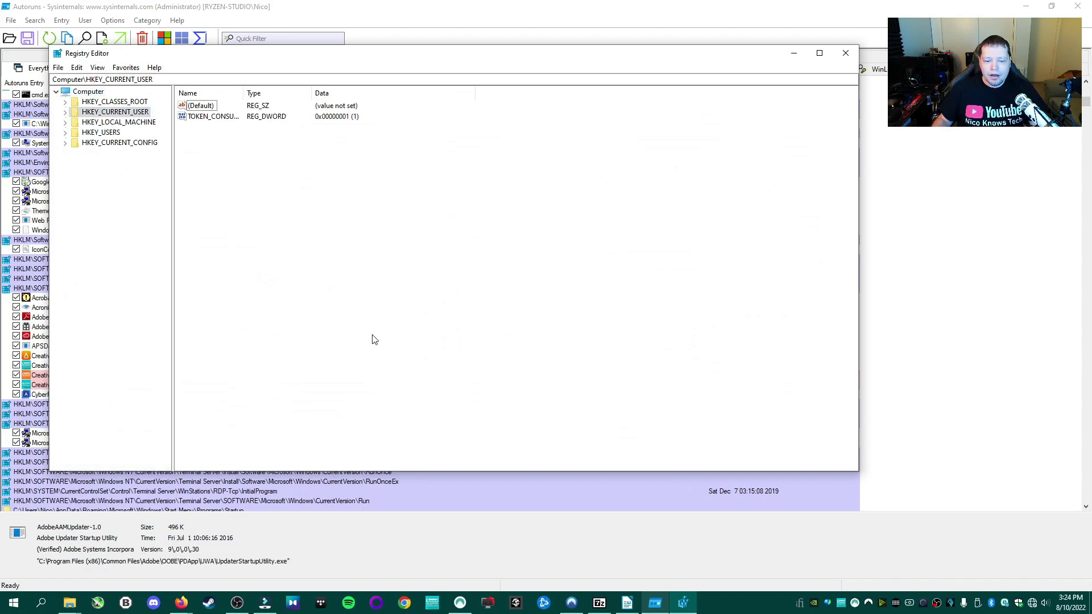
key("alt+F4")
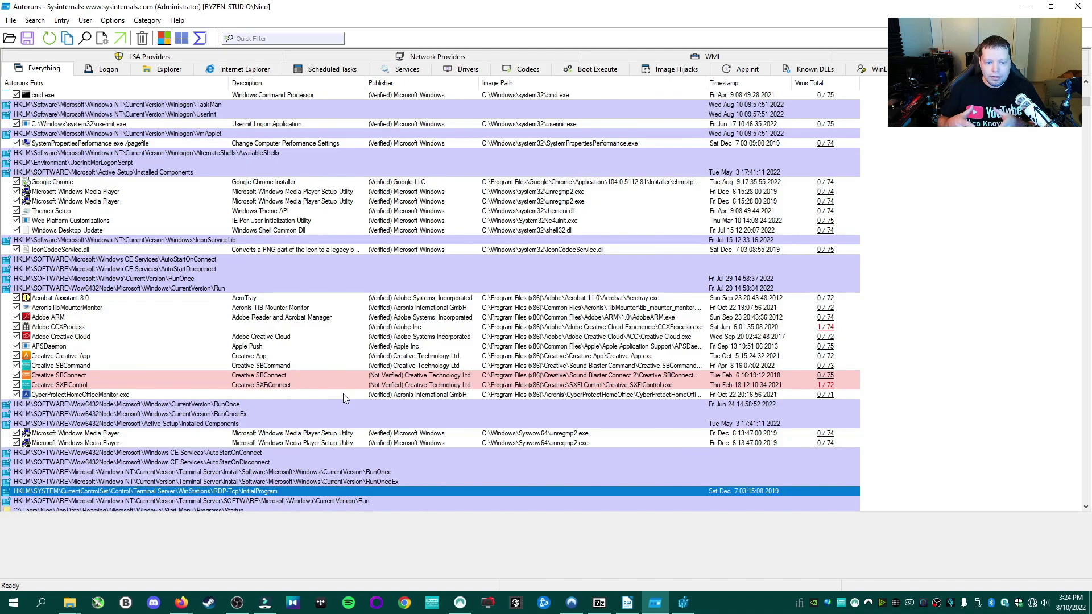
Uncheck the Creative.SXFiControl entry (1/72 detections) and bring up its shortcut menu.
scroll(337, 290, "down", 6)
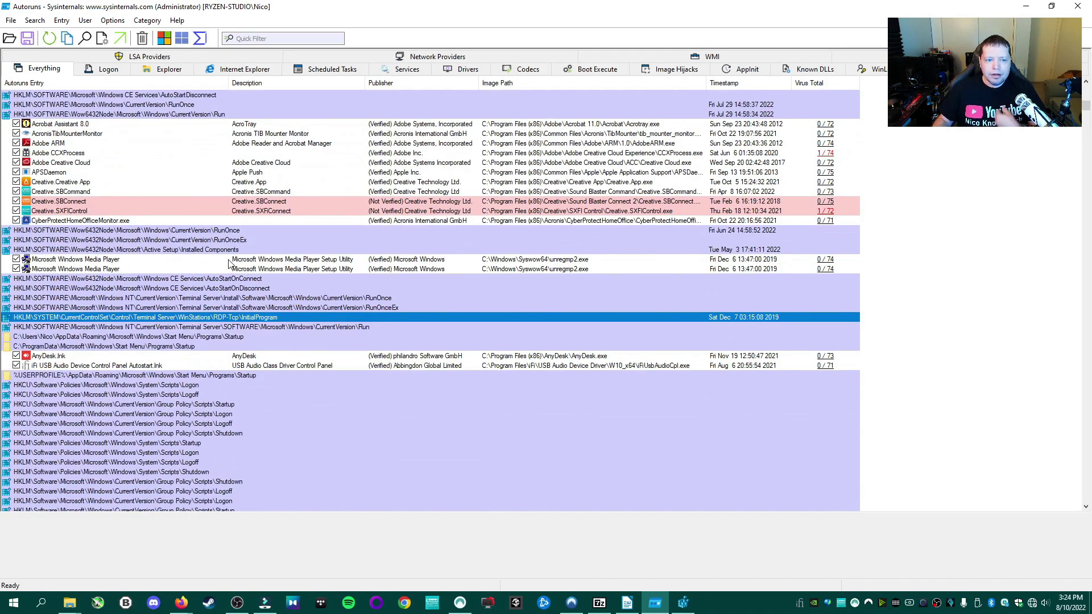
scroll(229, 262, "up", 4)
scroll(229, 263, "down", 4)
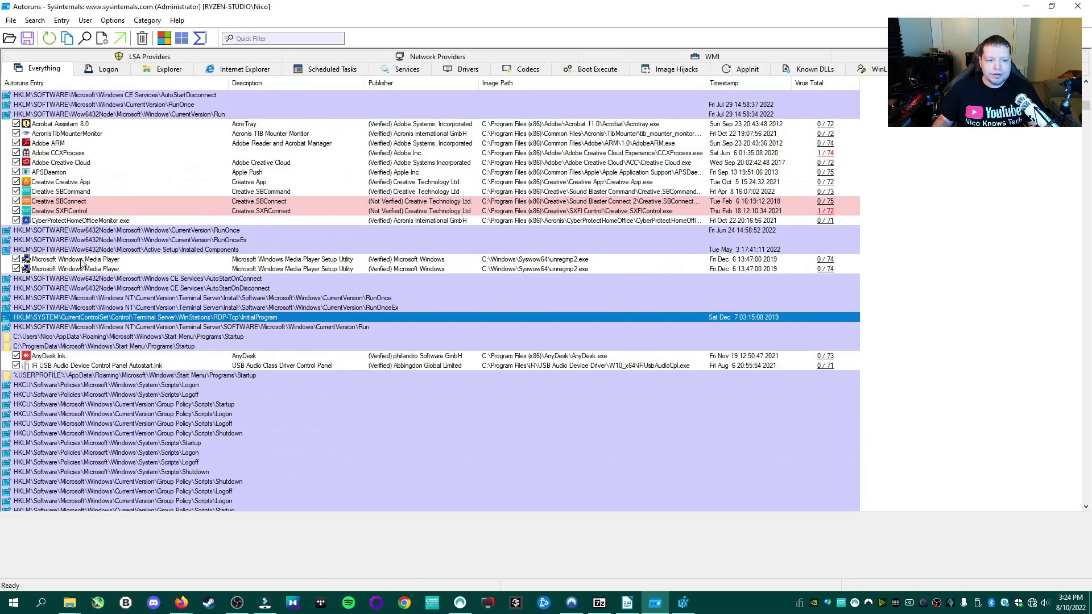
left_click(711, 212)
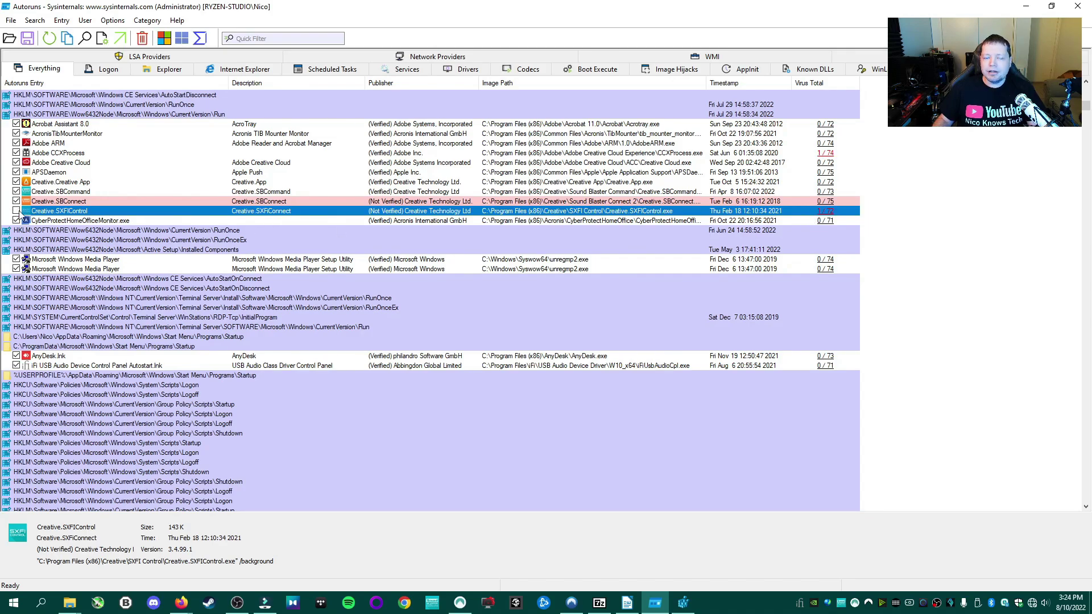
right_click(113, 213)
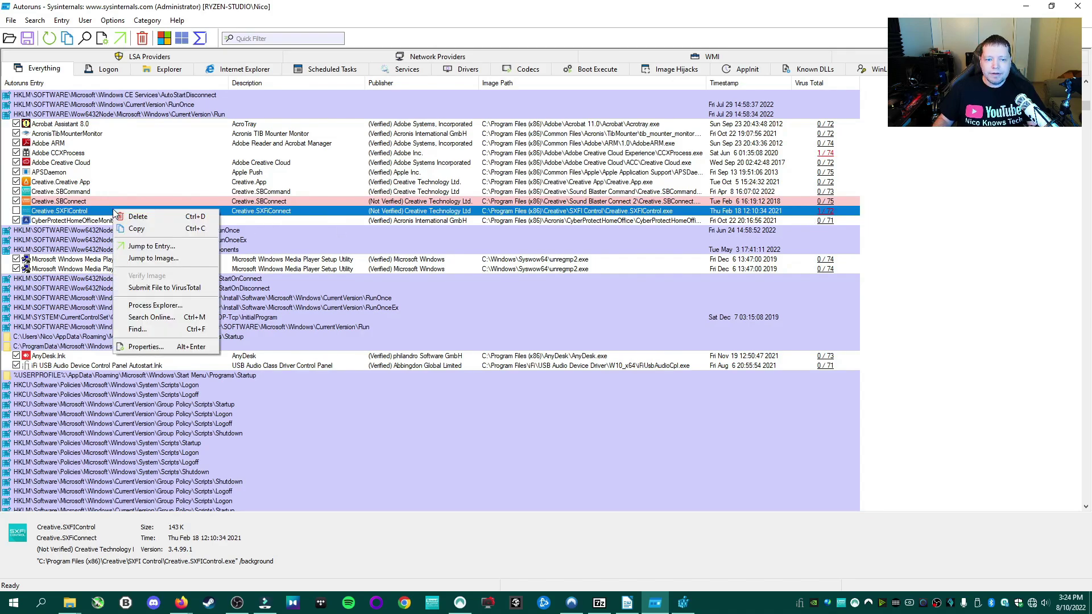
Open the Creative.SBCommand value without changing it, then expand the Run key and select the Creative entry.
left_click(158, 246)
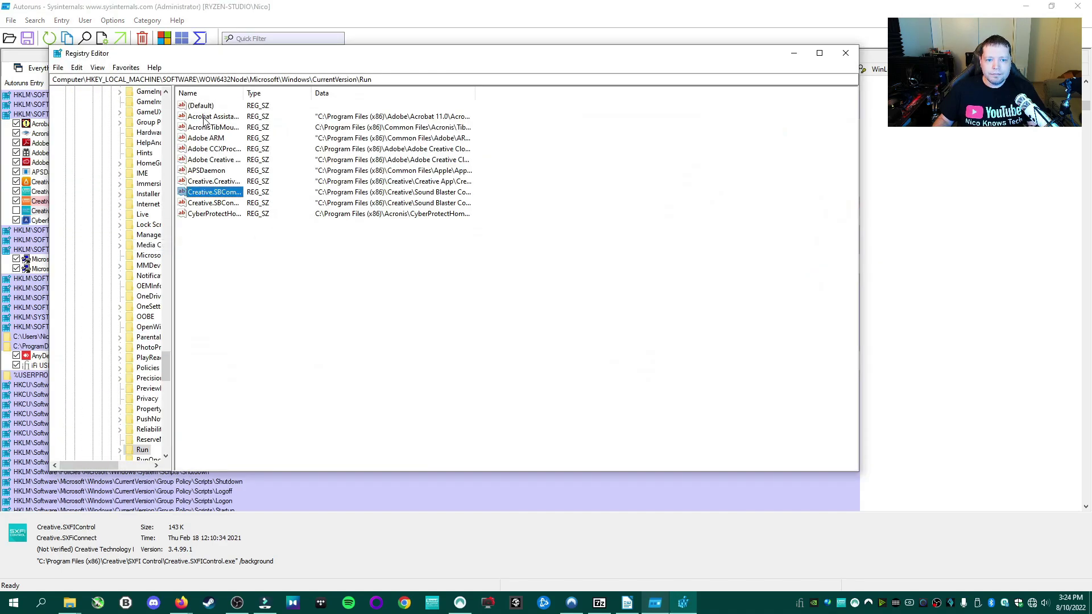
double_click(215, 192)
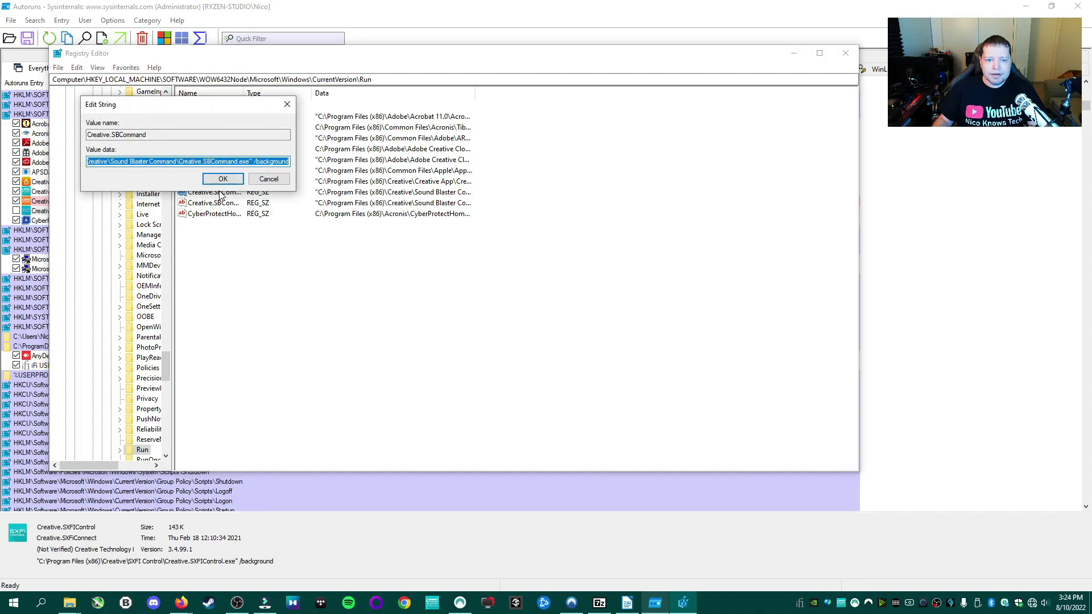
left_click(276, 180)
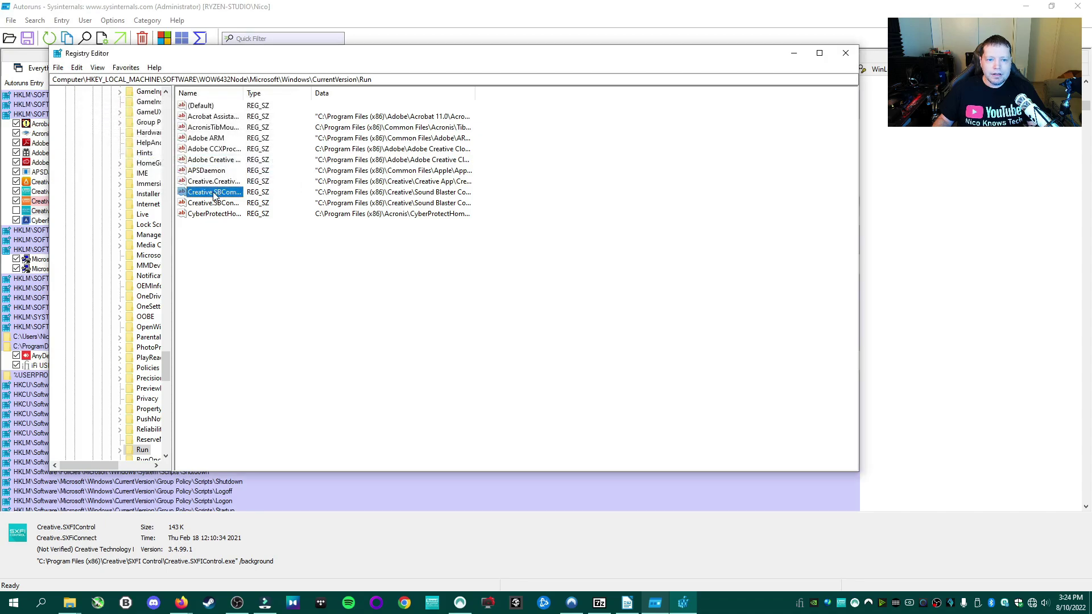
left_click(119, 451)
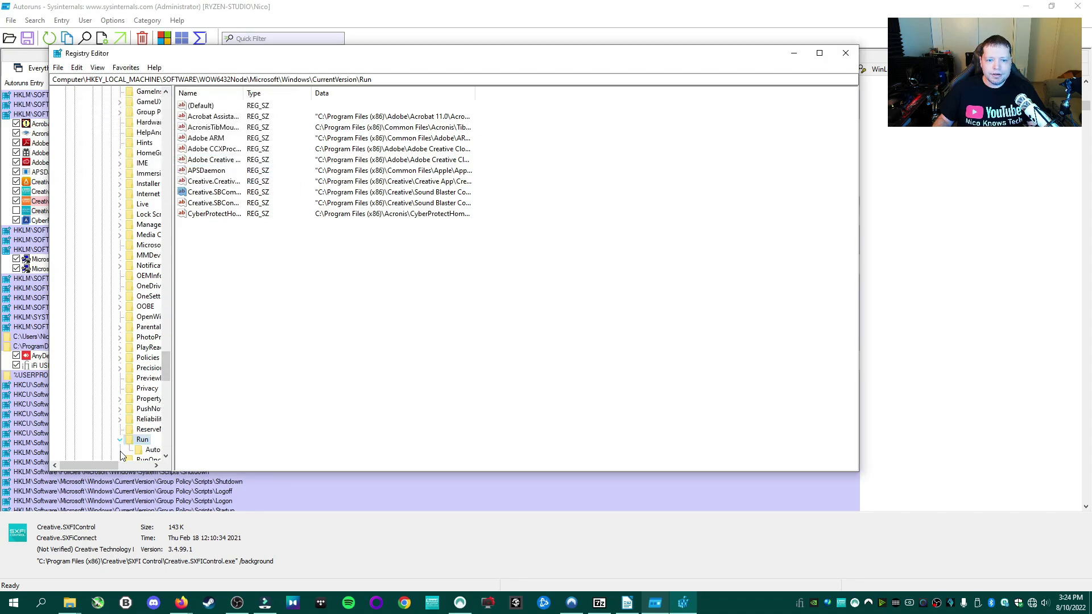
left_click(216, 198)
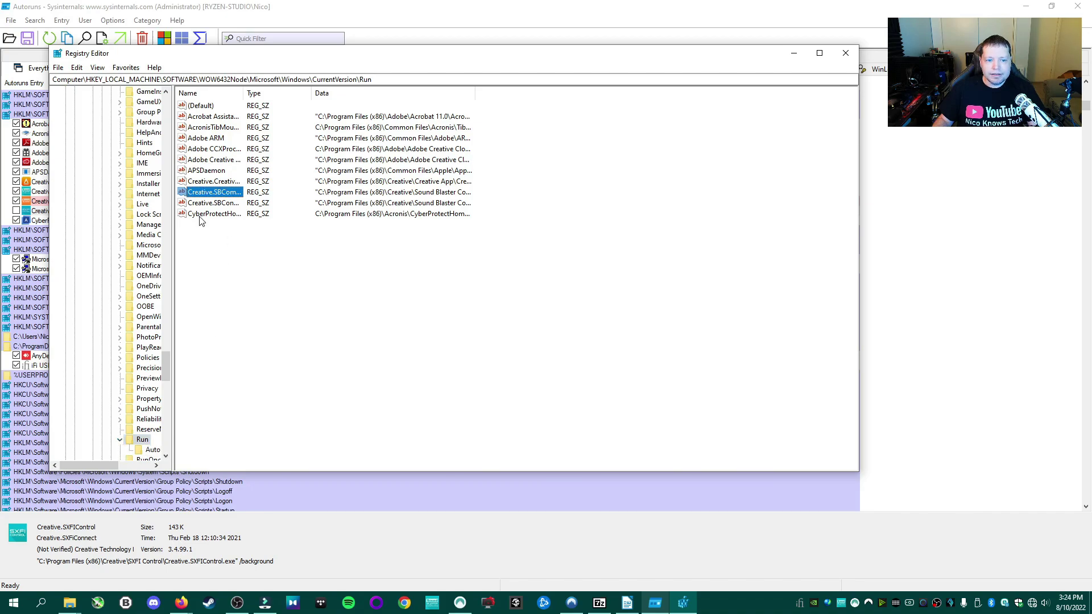
Use Jump to Image on the WorkFolders context-menu entry to open WorkFoldersShell.dll's System32 folder.
left_click(28, 213)
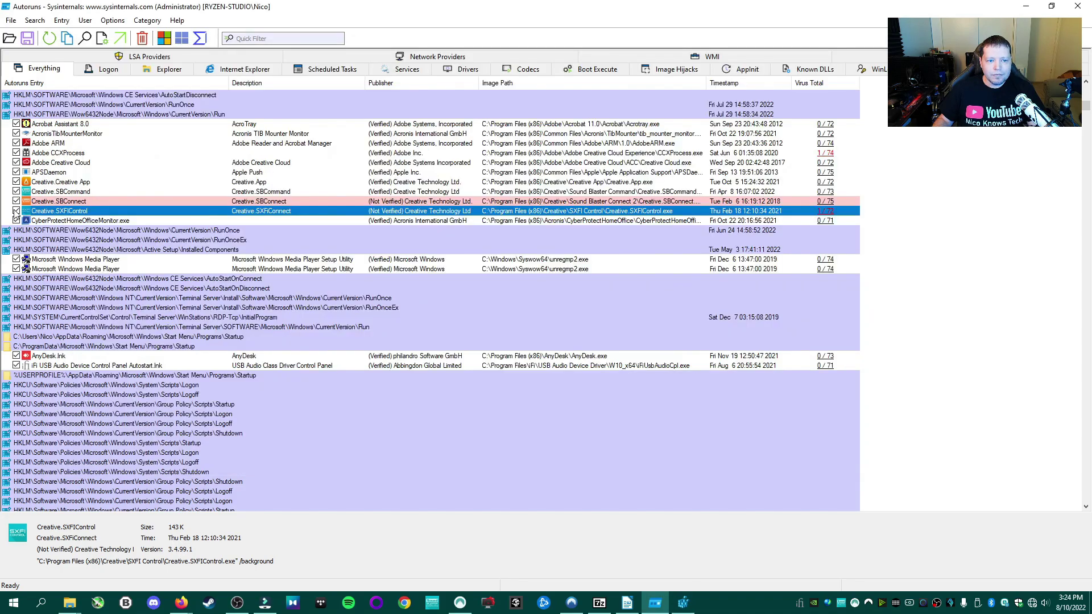
scroll(338, 199, "down", 14)
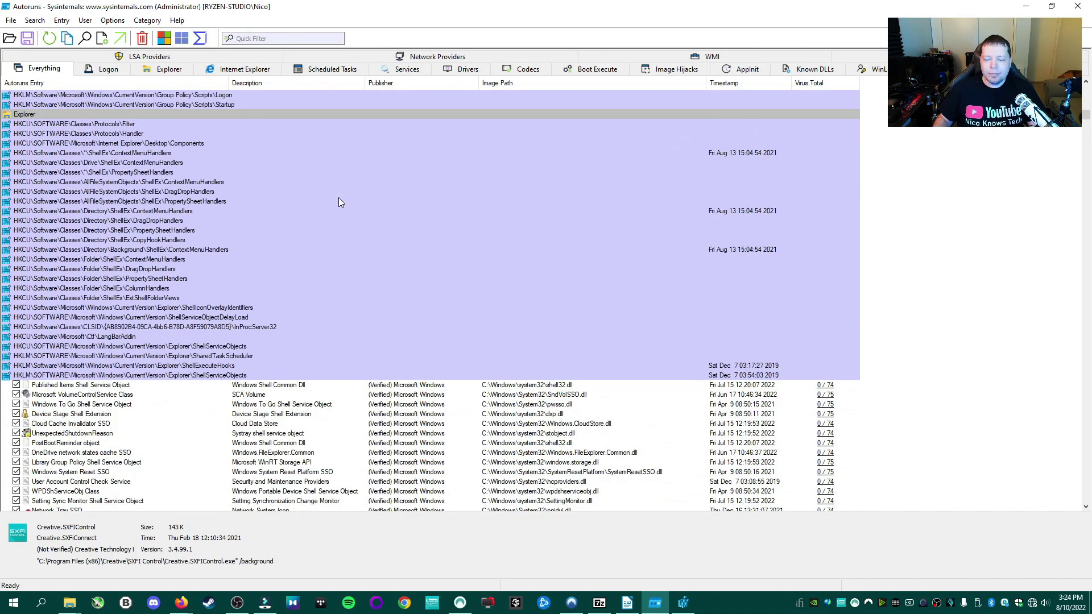
scroll(339, 198, "down", 20)
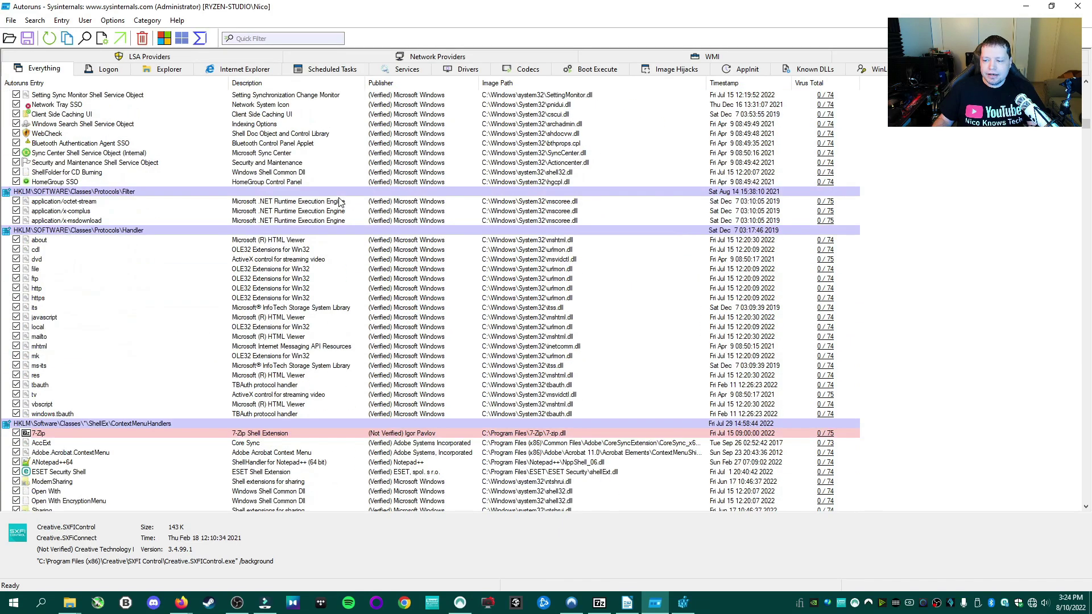
left_click(265, 347)
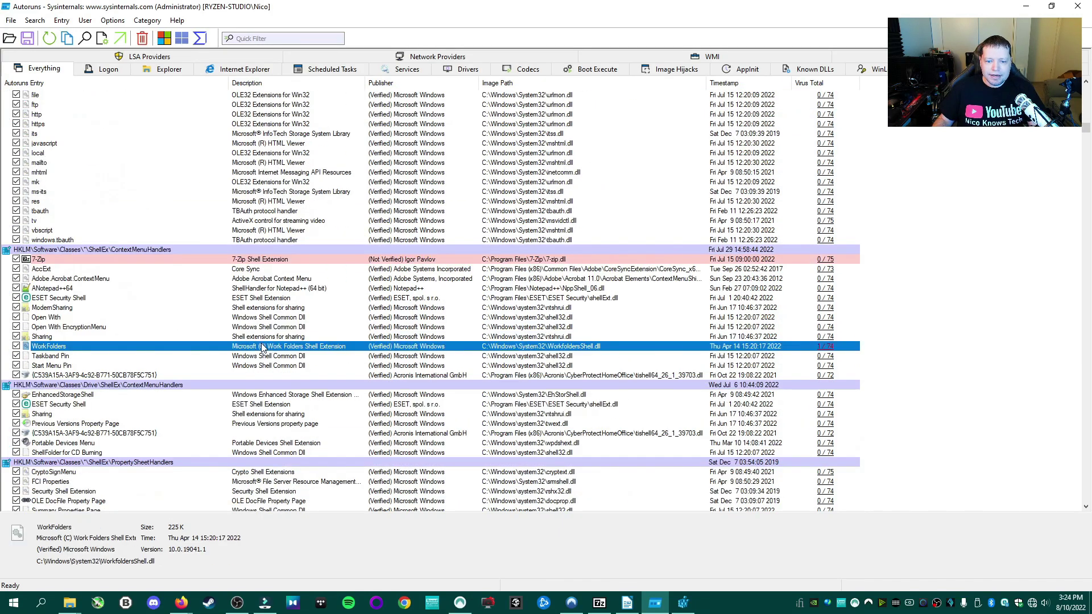
right_click(308, 351)
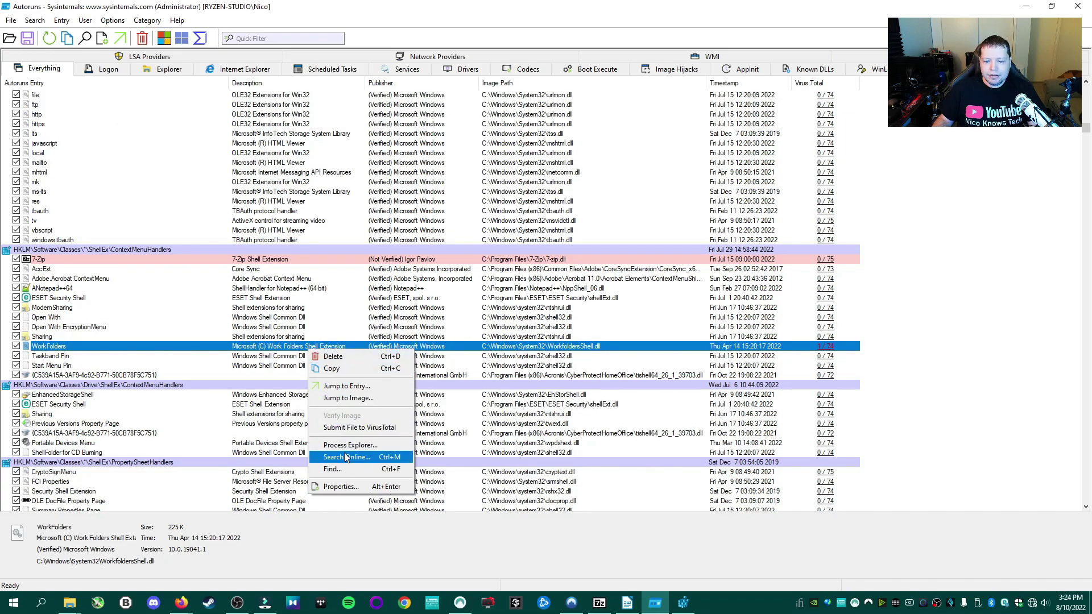
left_click(337, 399)
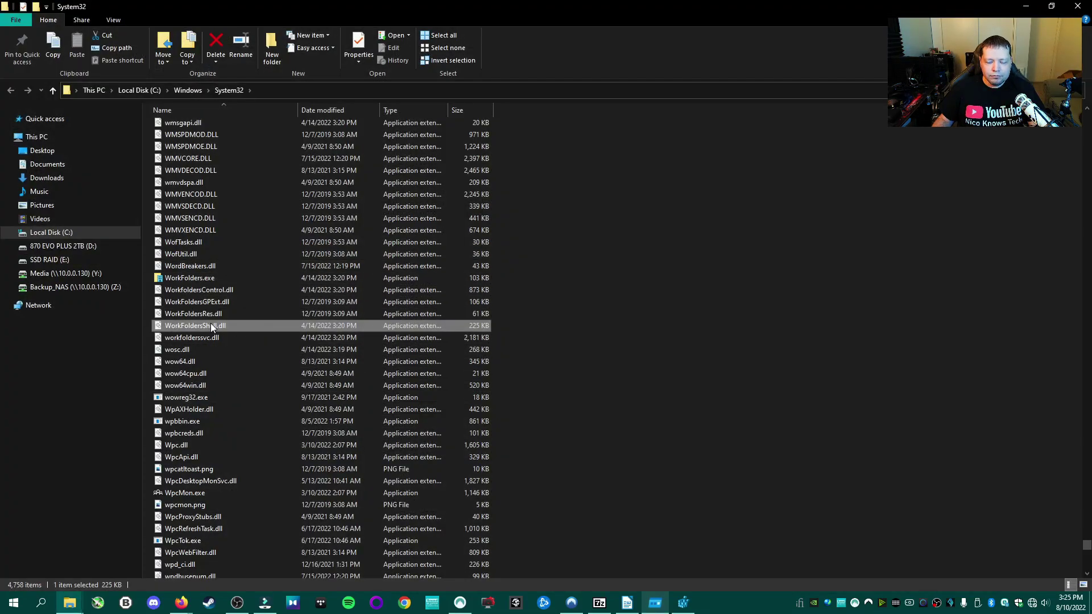
Check WorkFoldersShell.dll's context menu without choosing an action, then return to Autoruns.
right_click(210, 322)
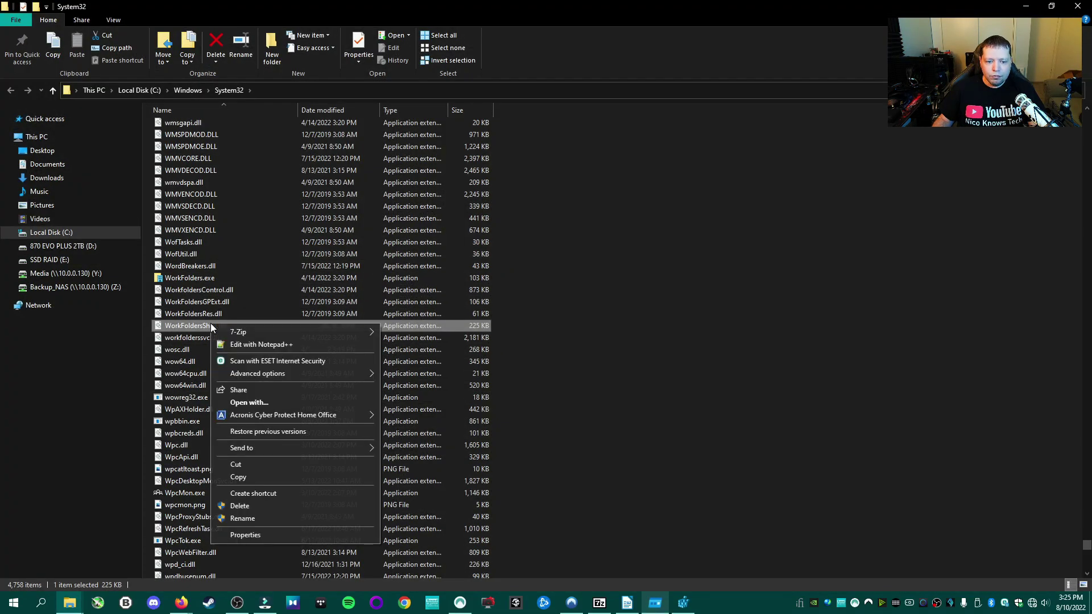
left_click(664, 326)
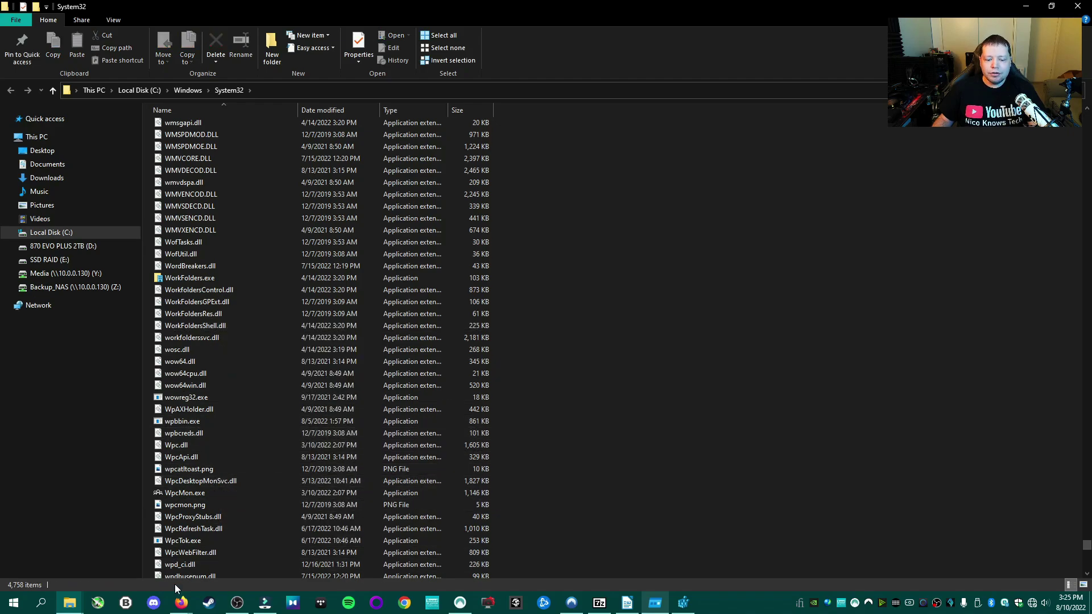
left_click(657, 602)
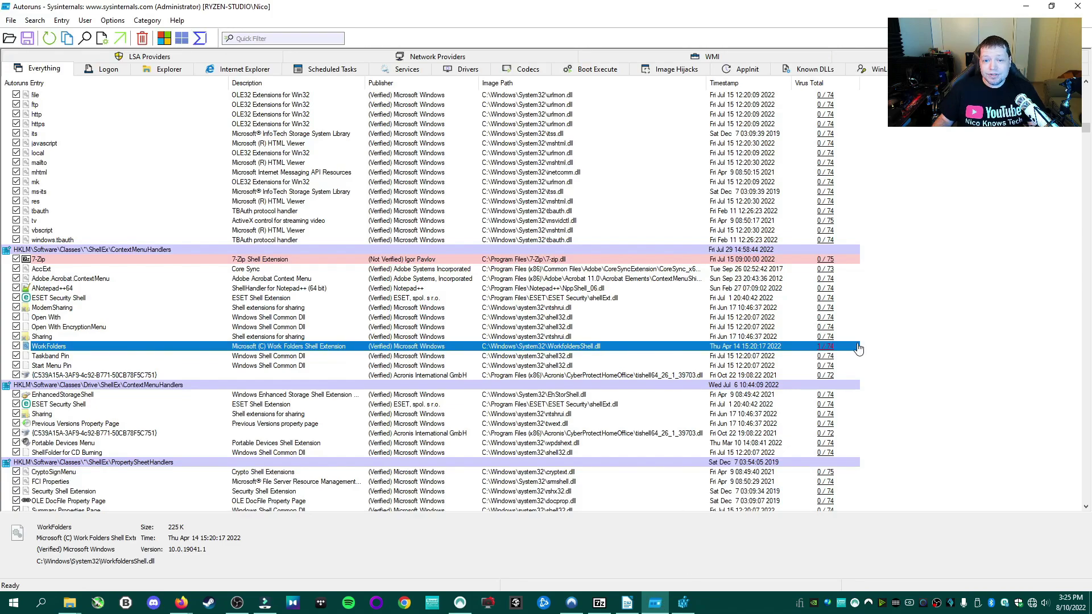
Open WorkFoldersShell.dll's VirusTotal report and note the lone SecureAge APEX detection.
left_click(824, 347)
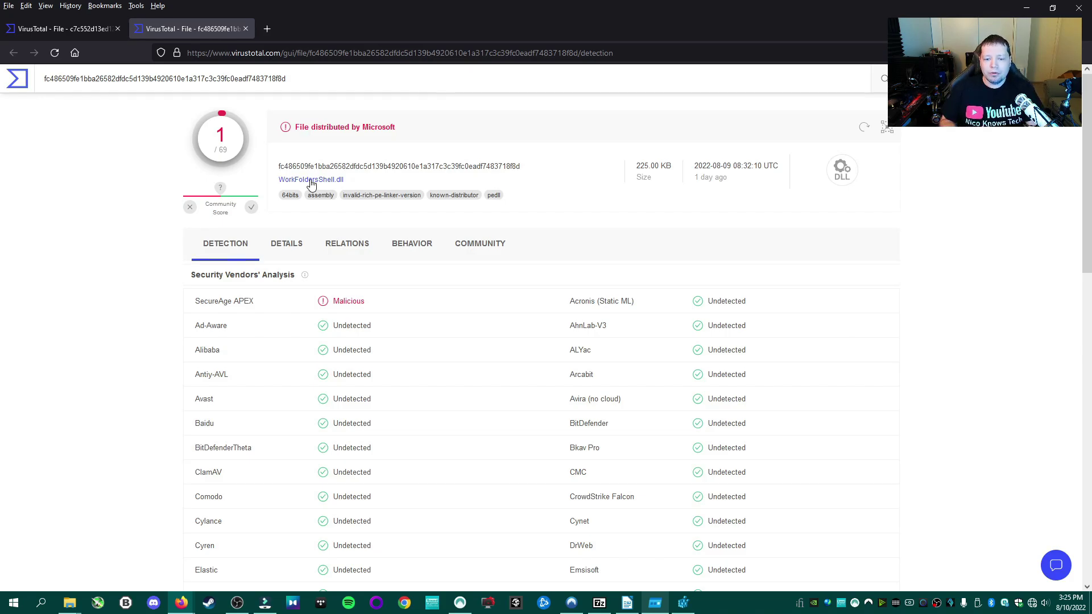
left_click_drag(262, 305, 194, 306)
left_click(257, 307)
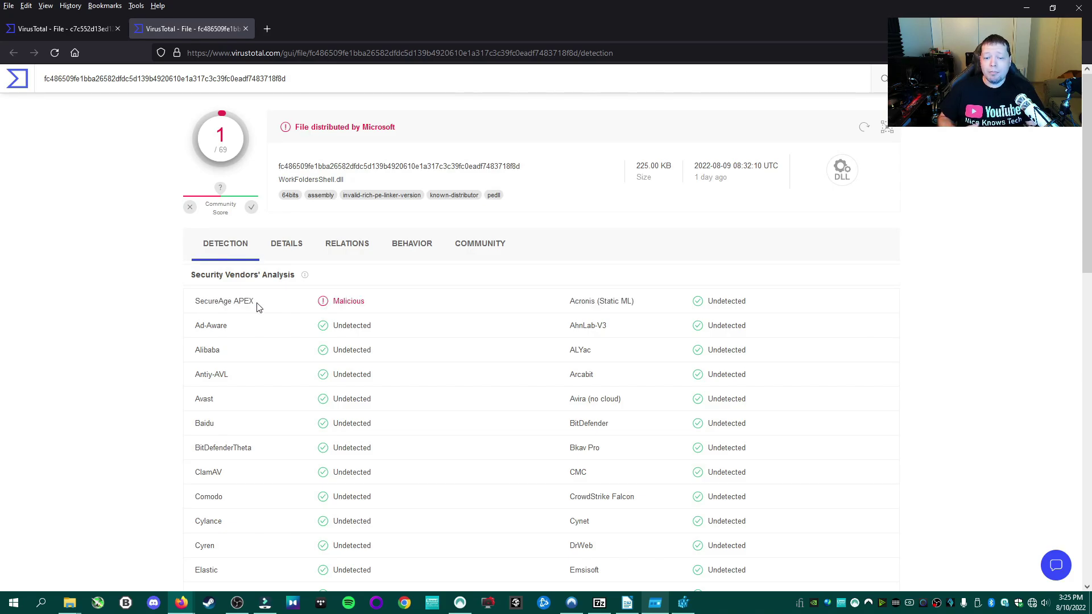
Go back to Firefox and show the UpdateInstaller.exe VirusTotal report.
left_click(683, 603)
left_click(655, 603)
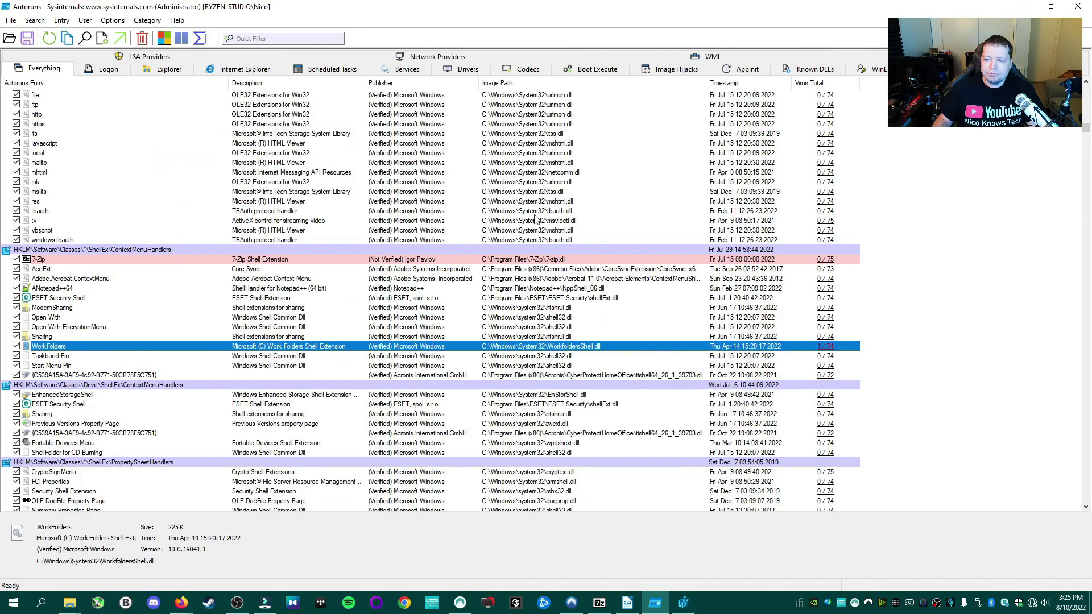
scroll(536, 219, "down", 5)
scroll(700, 274, "down", 6)
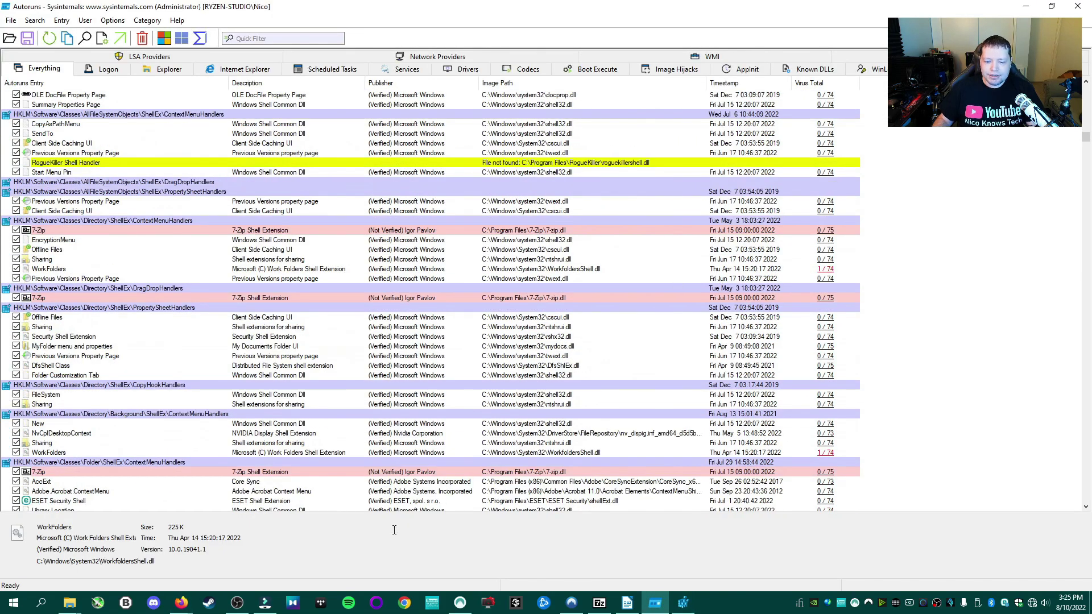
mouse_move(190, 606)
left_click(251, 552)
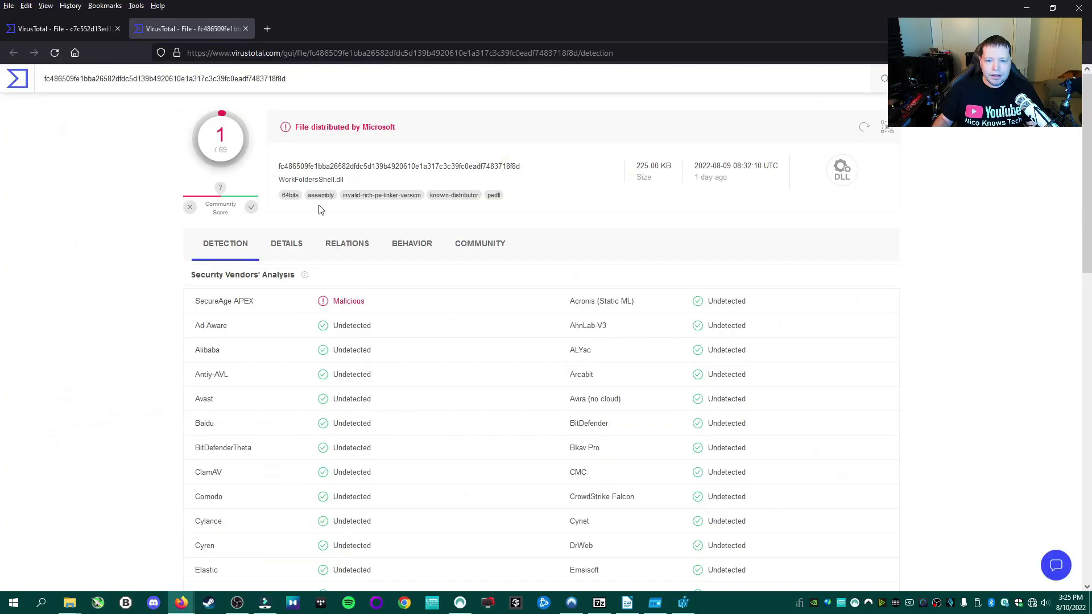
left_click(63, 29)
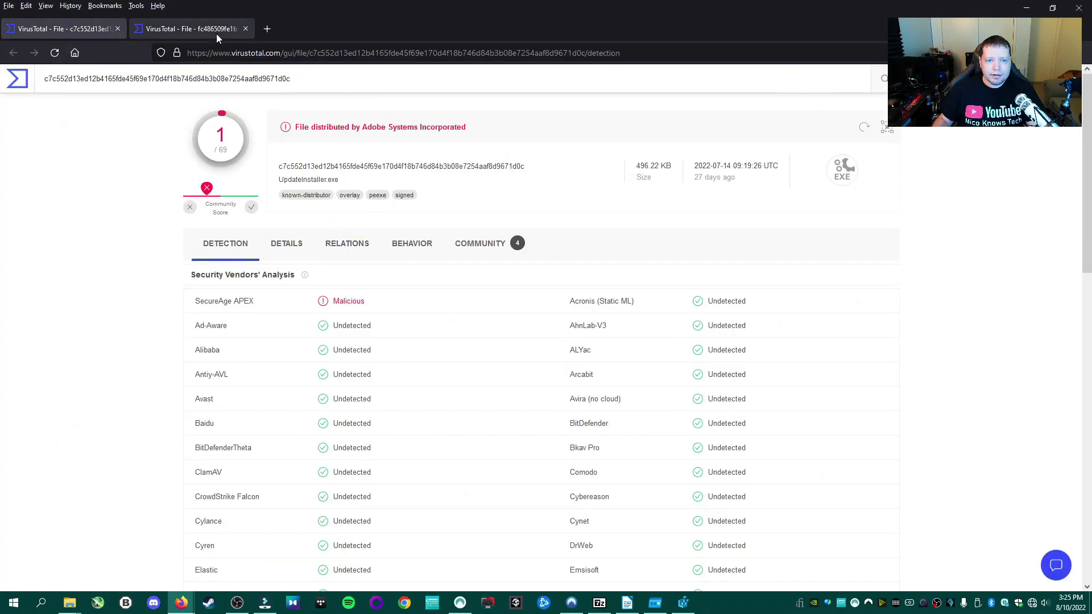
Upload the known-infected Patch.exe sample to VirusTotal for scanning.
left_click(1071, 11)
mouse_move(179, 607)
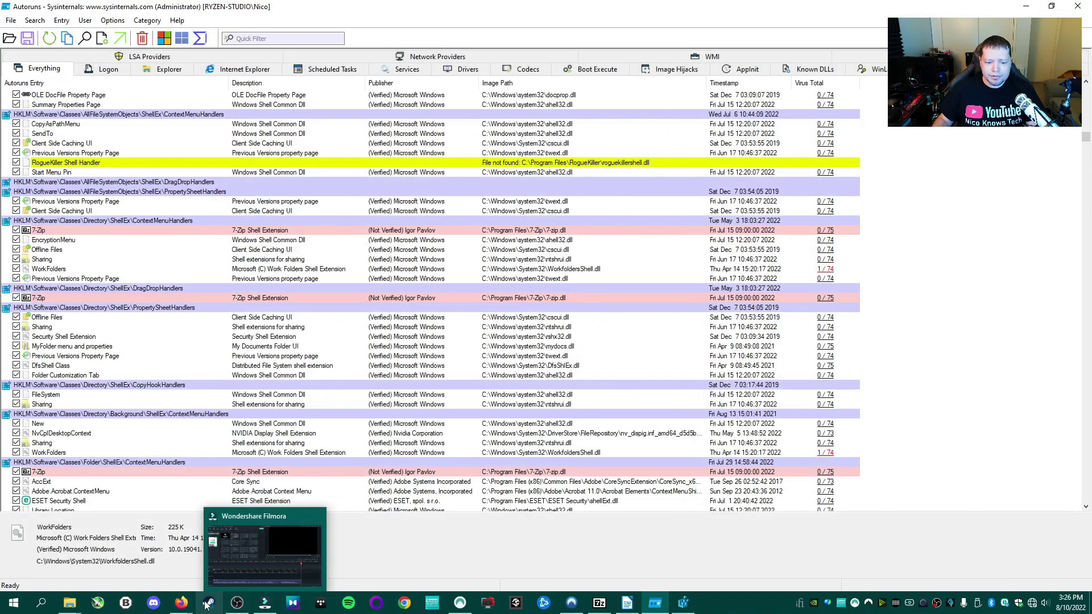
left_click(168, 555)
left_click(170, 29)
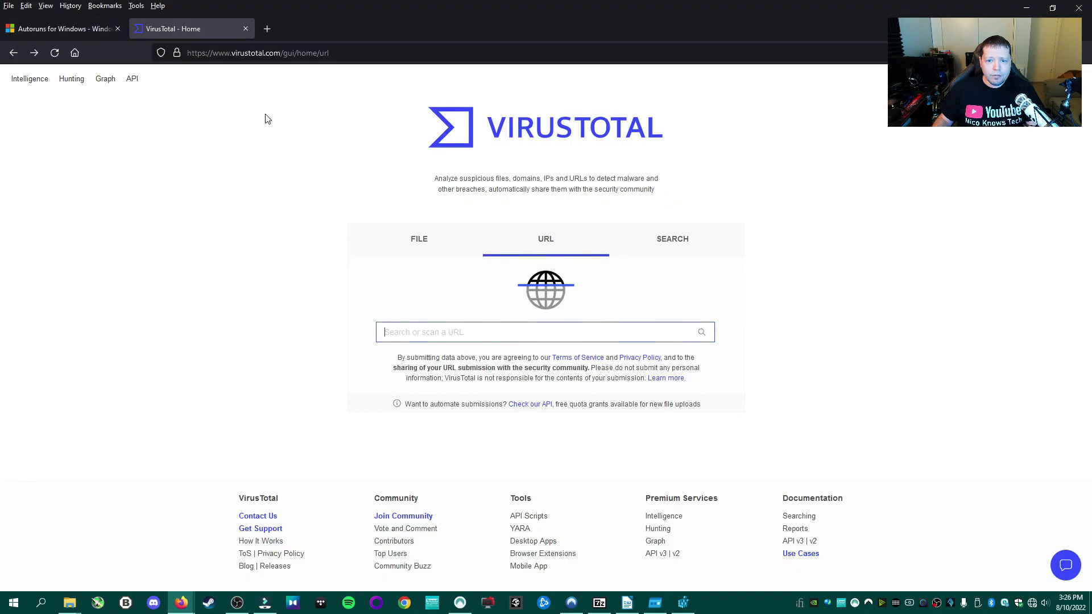
left_click(455, 238)
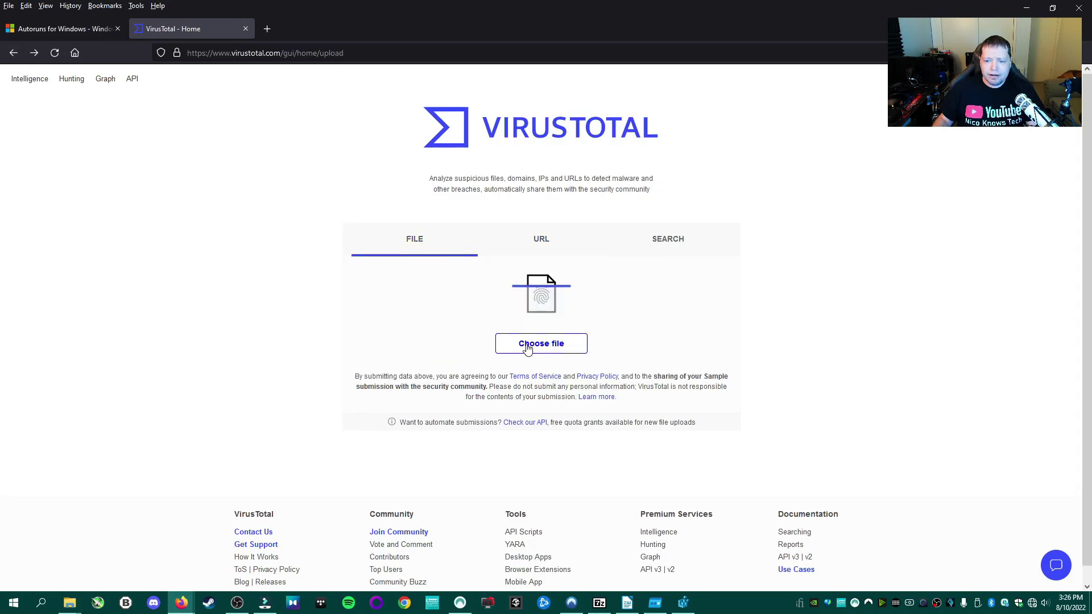
left_click(528, 346)
double_click(162, 79)
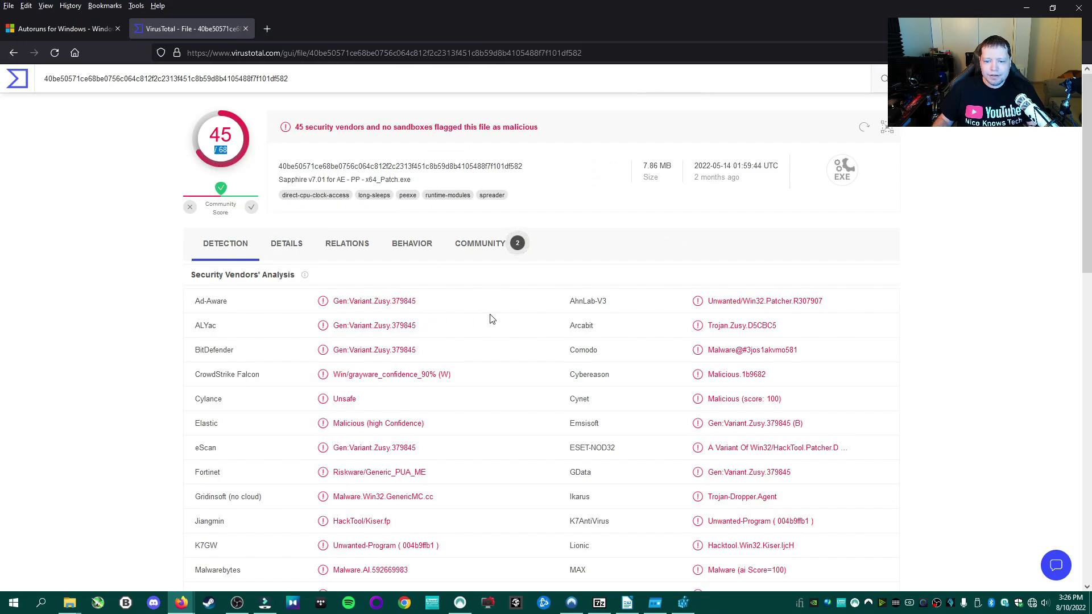
Review the patch report's 45 Trojan and HackTool detections, then return to Autoruns.
scroll(492, 319, "down", 3)
scroll(491, 317, "down", 2)
scroll(459, 303, "up", 4)
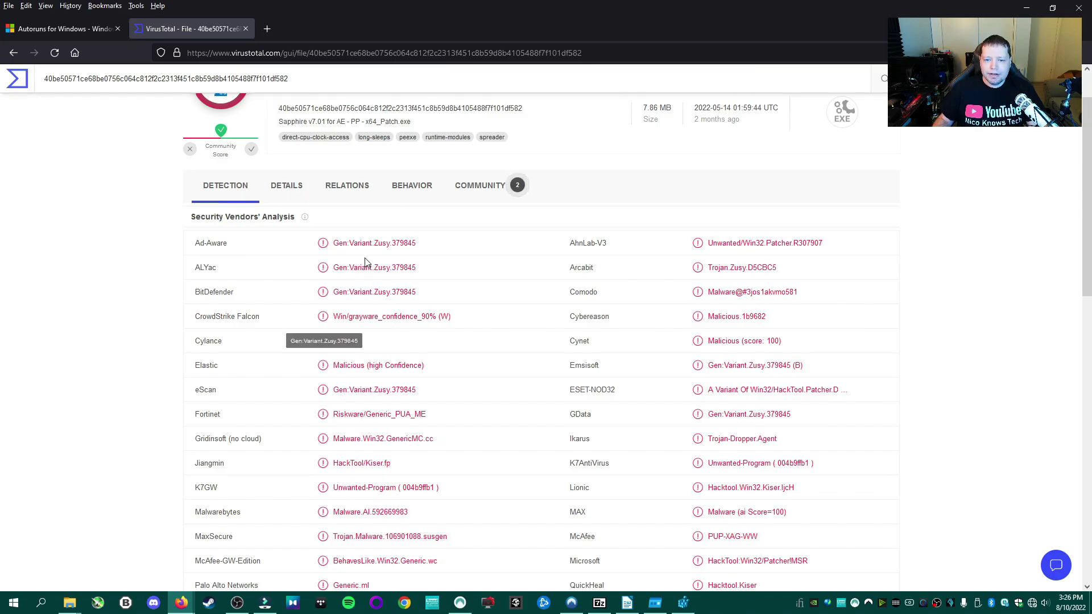
scroll(587, 286, "down", 6)
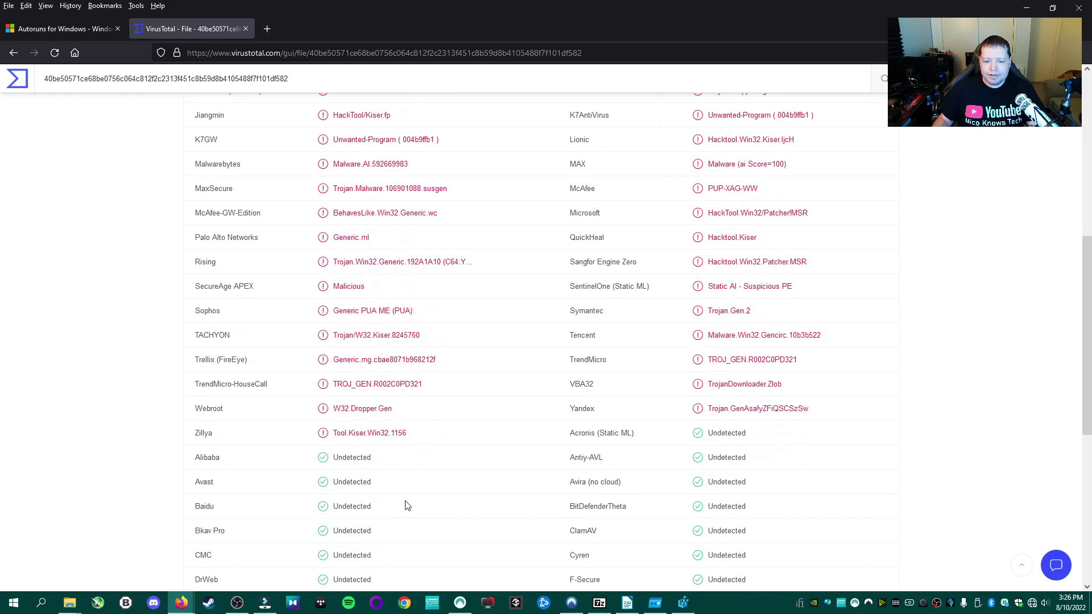
left_click(654, 602)
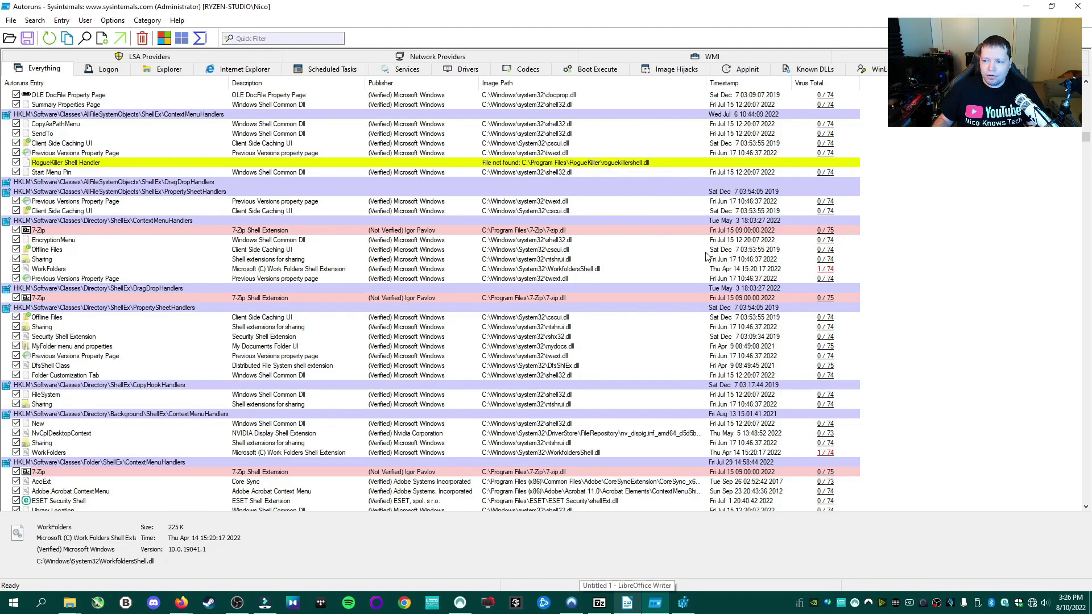
scroll(682, 248, "down", 4)
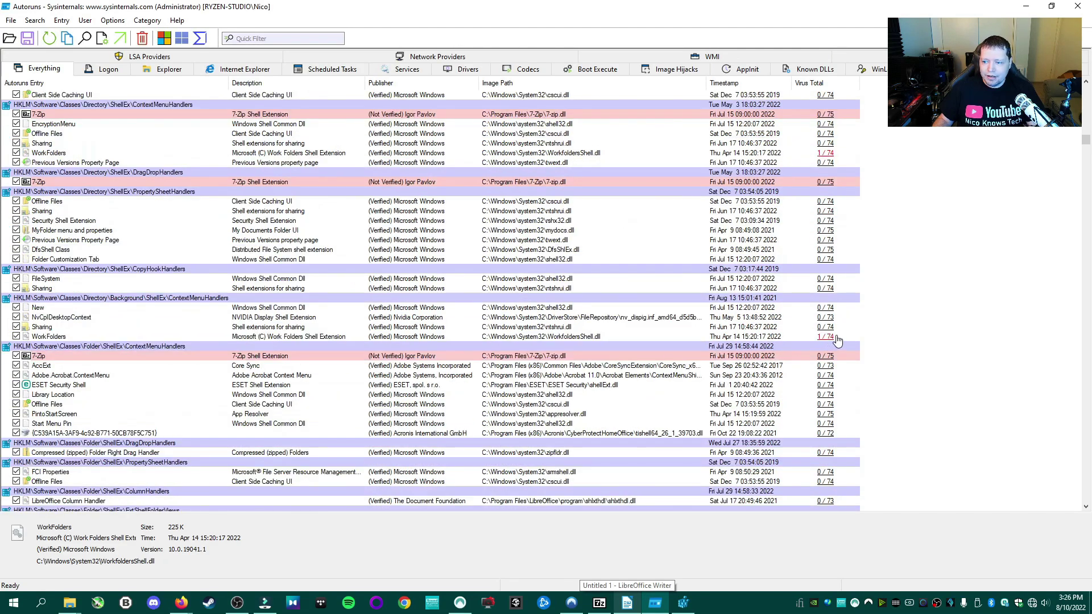
left_click(385, 338)
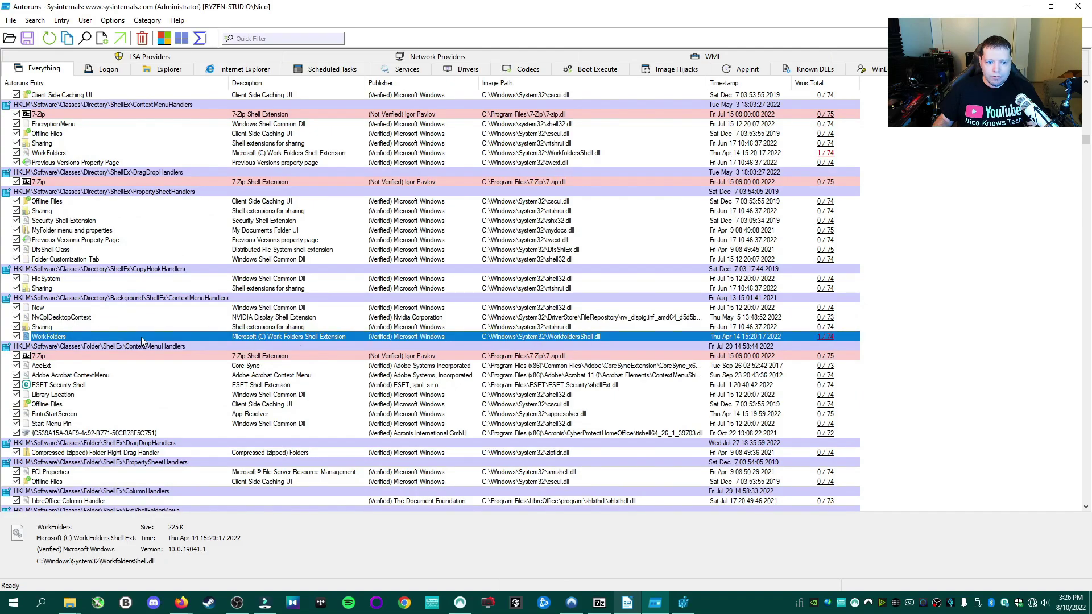
scroll(438, 338, "down", 15)
scroll(437, 341, "down", 4)
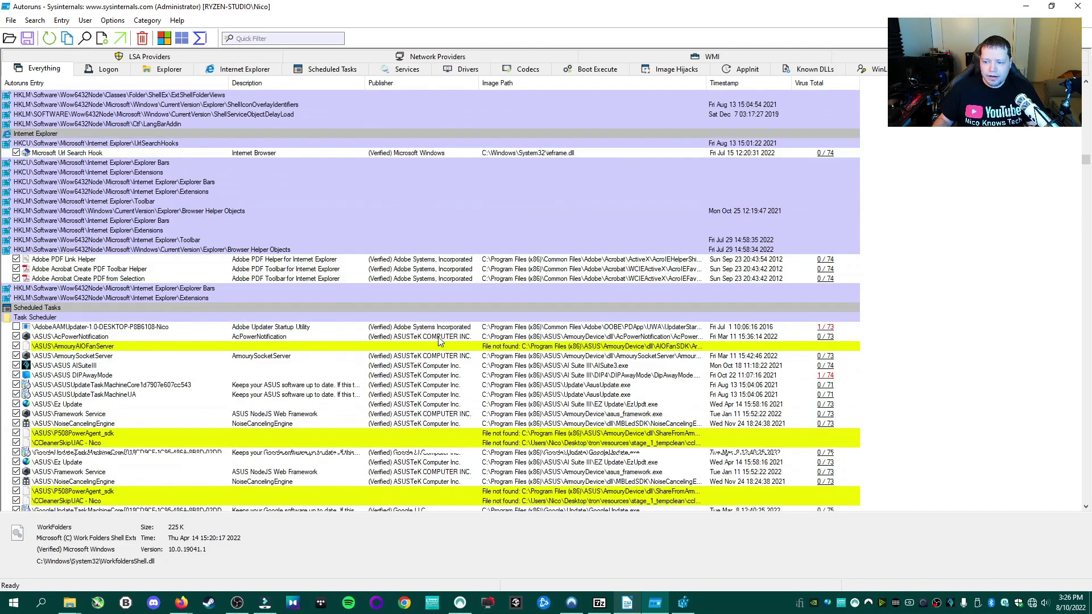
left_click(514, 328)
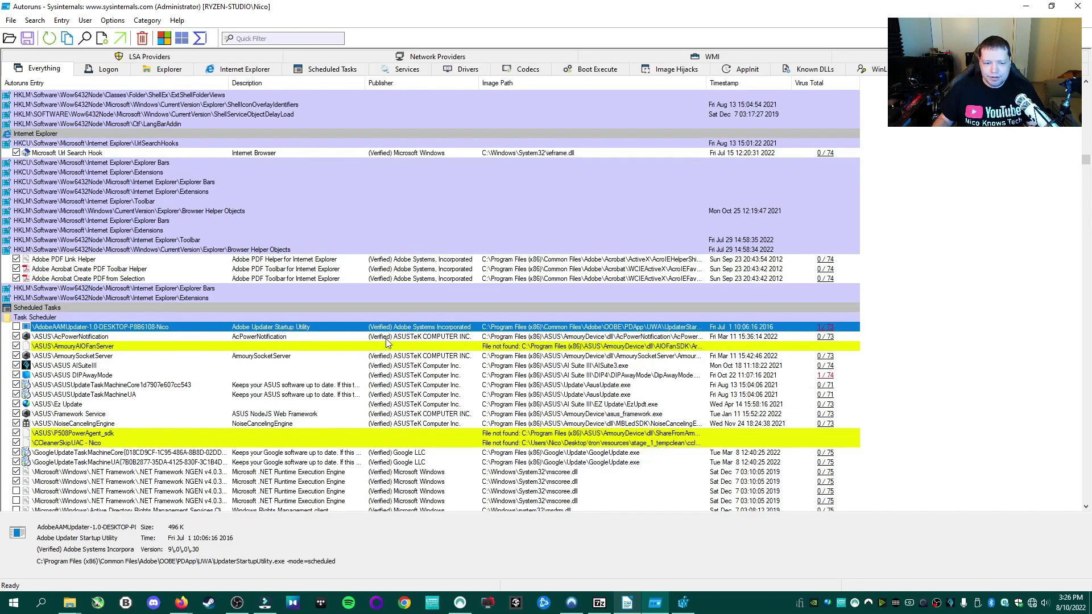
left_click(425, 378)
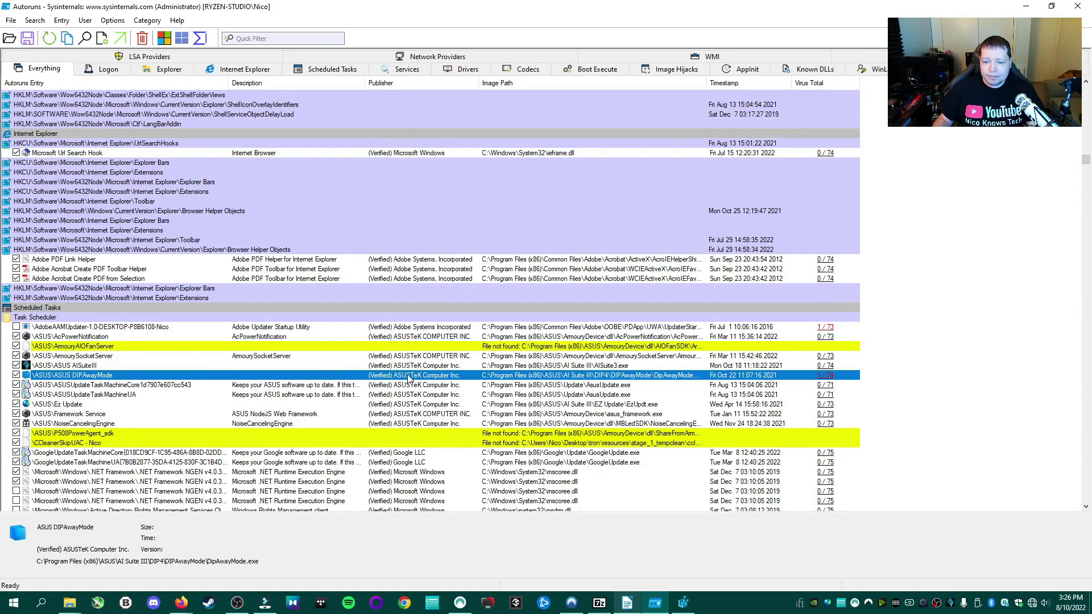
scroll(711, 363, "down", 10)
scroll(711, 364, "down", 20)
scroll(711, 364, "up", 20)
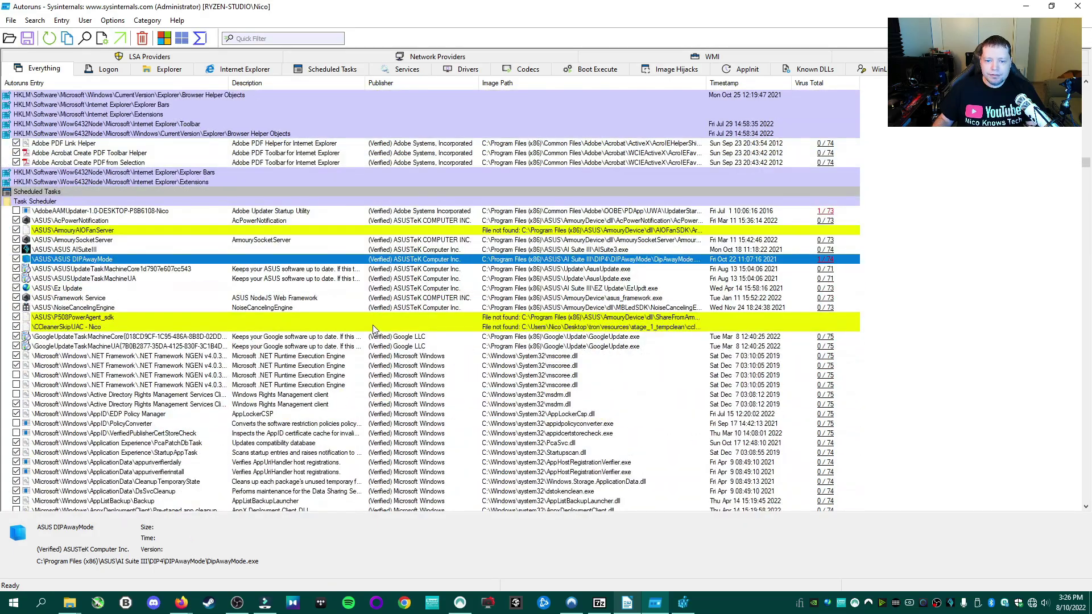
left_click(355, 308)
left_click(353, 317)
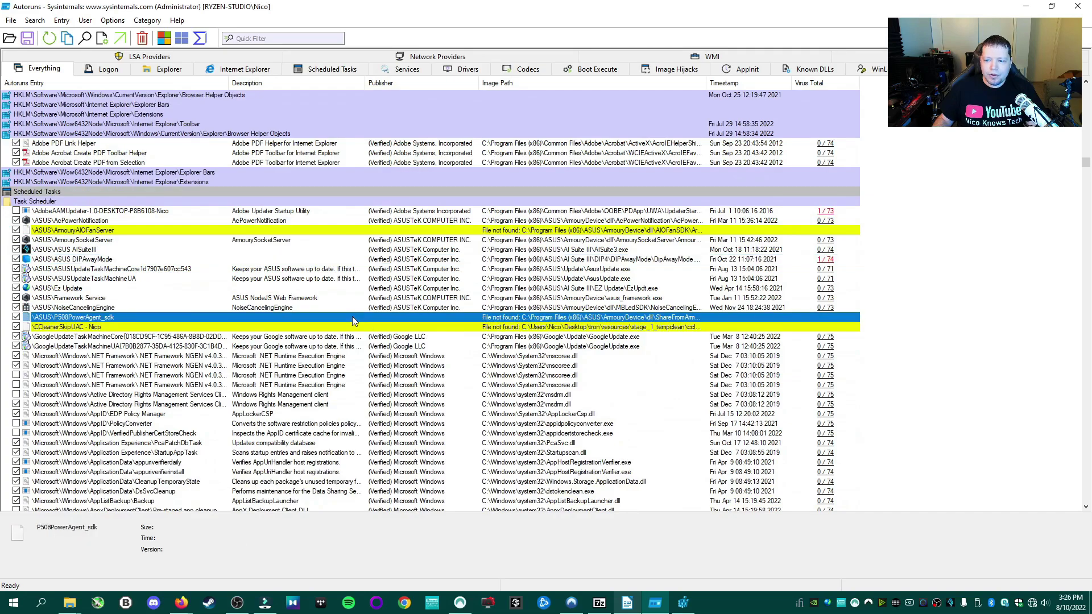
left_click(309, 329)
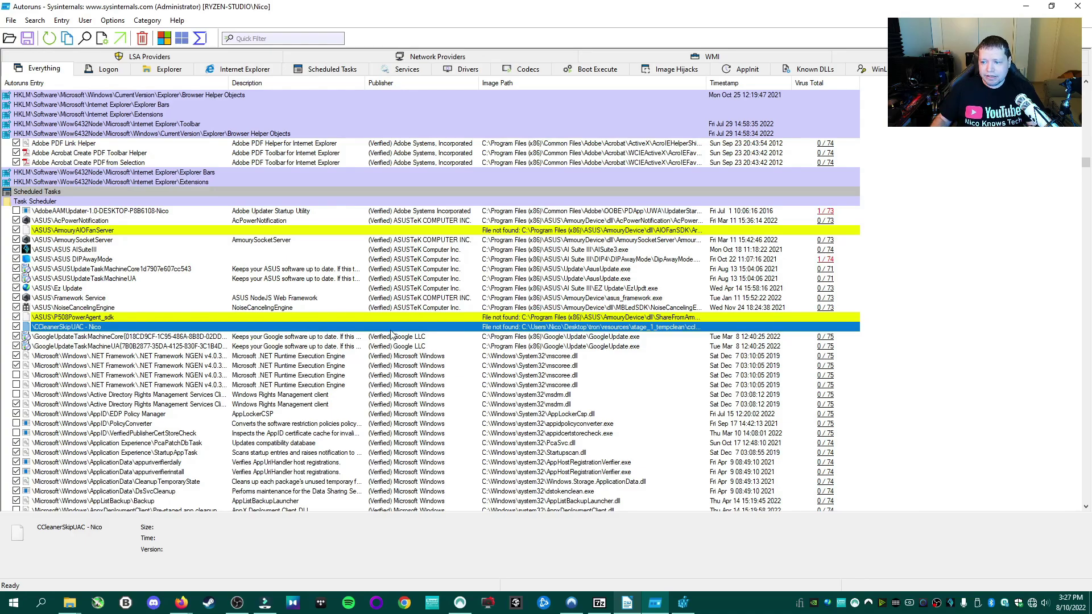
scroll(590, 313, "up", 10)
scroll(590, 314, "up", 15)
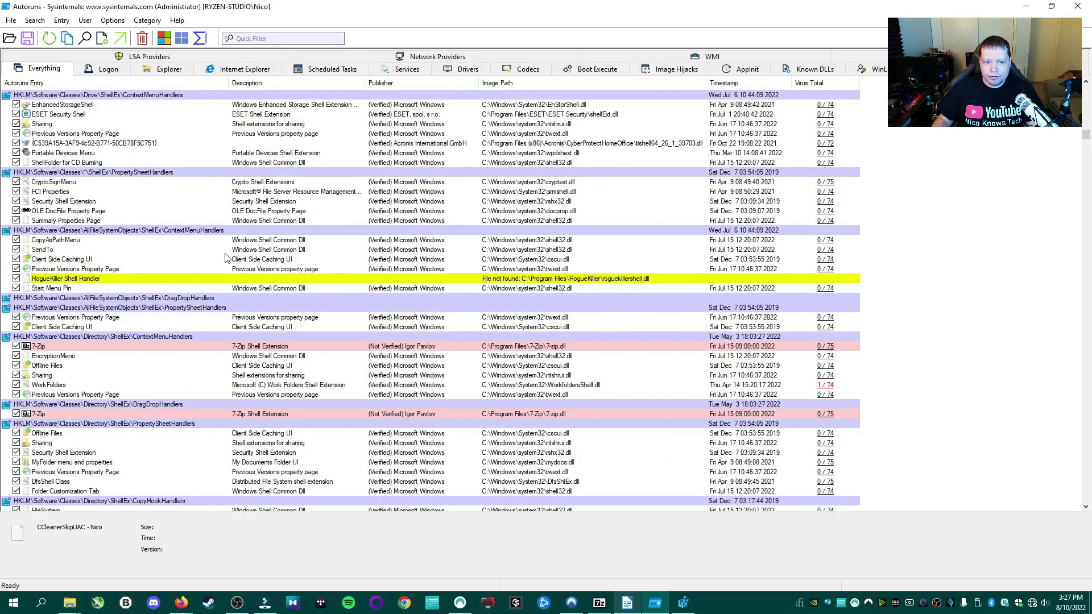
left_click(134, 279)
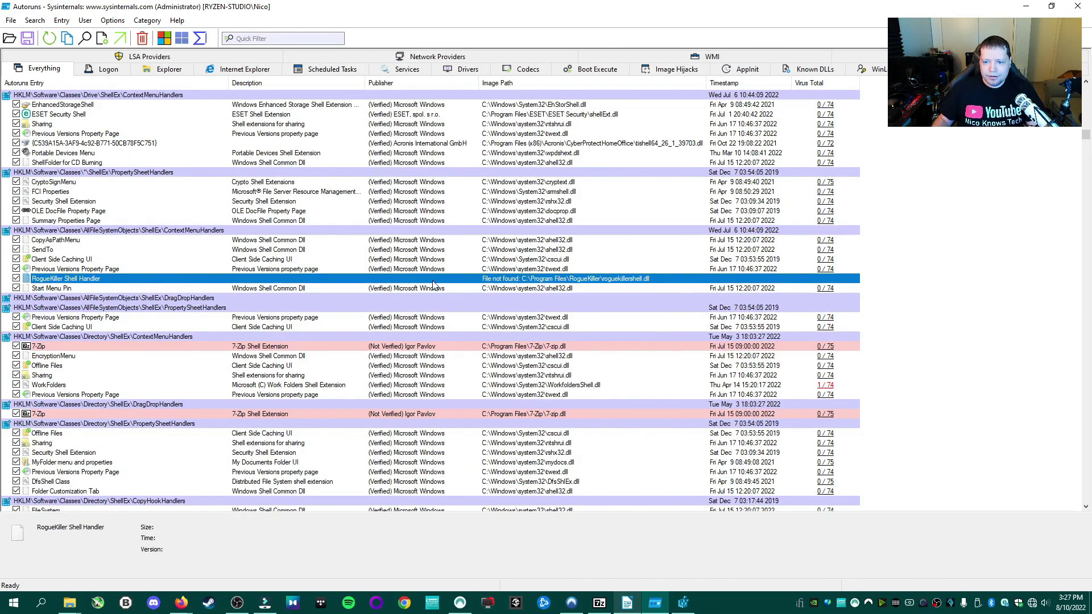
left_click(126, 288)
left_click(250, 282)
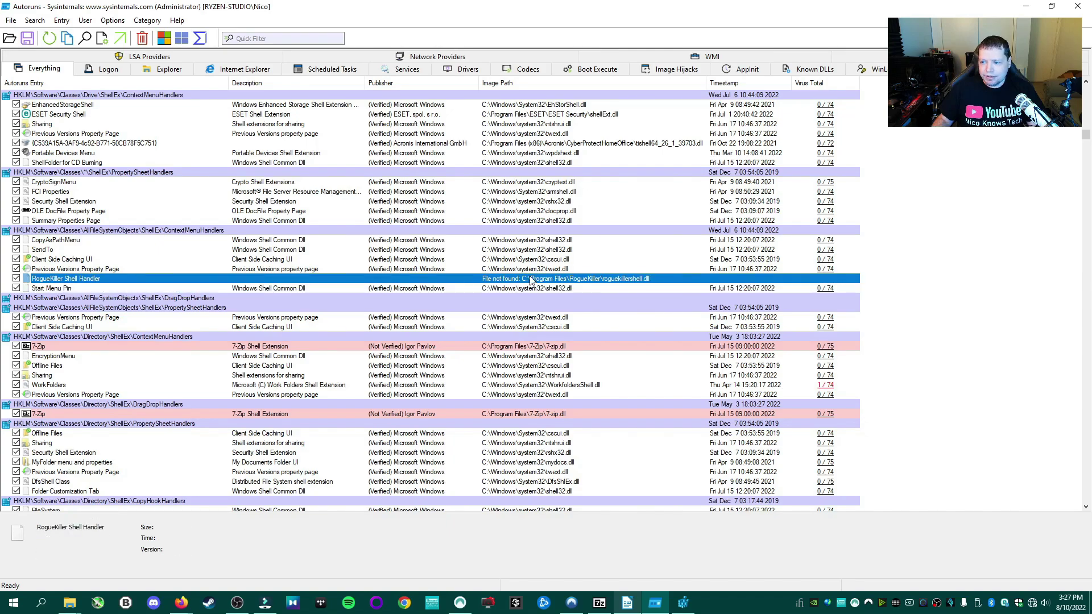
scroll(174, 290, "up", 12)
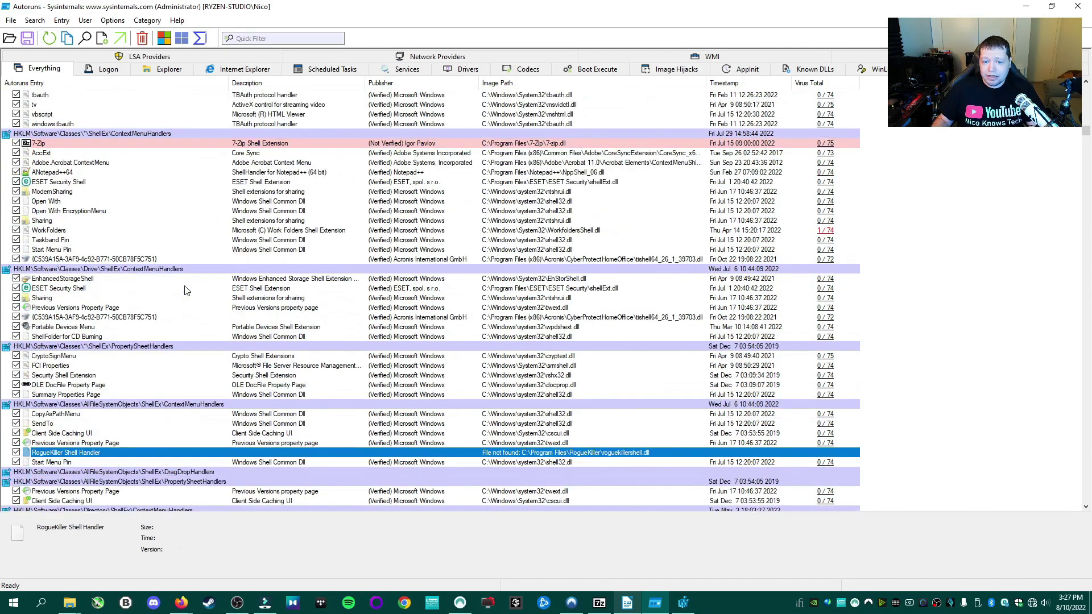
left_click(146, 320)
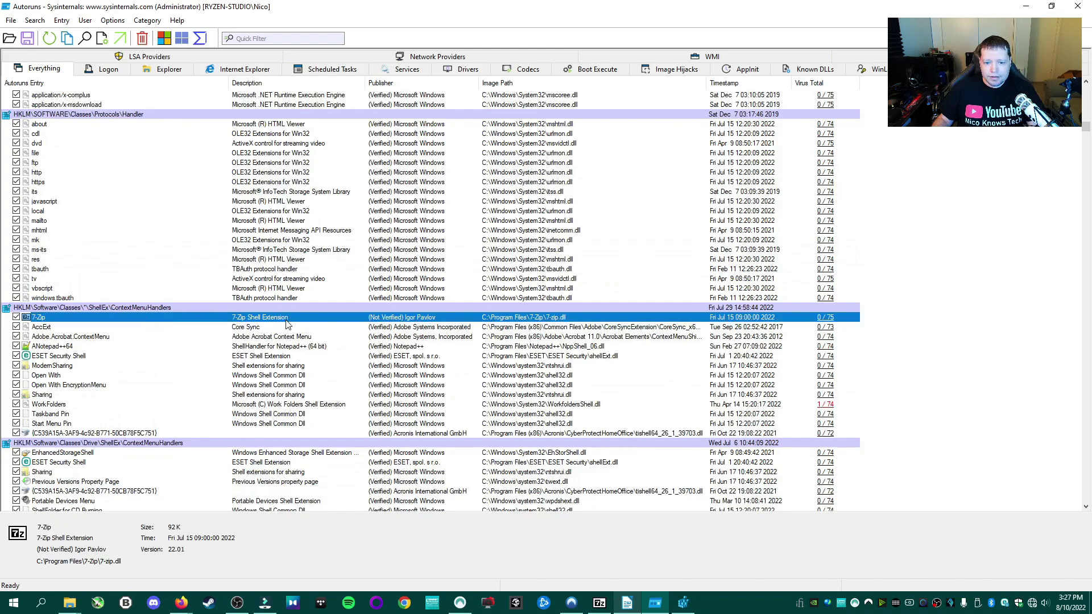
left_click(364, 328)
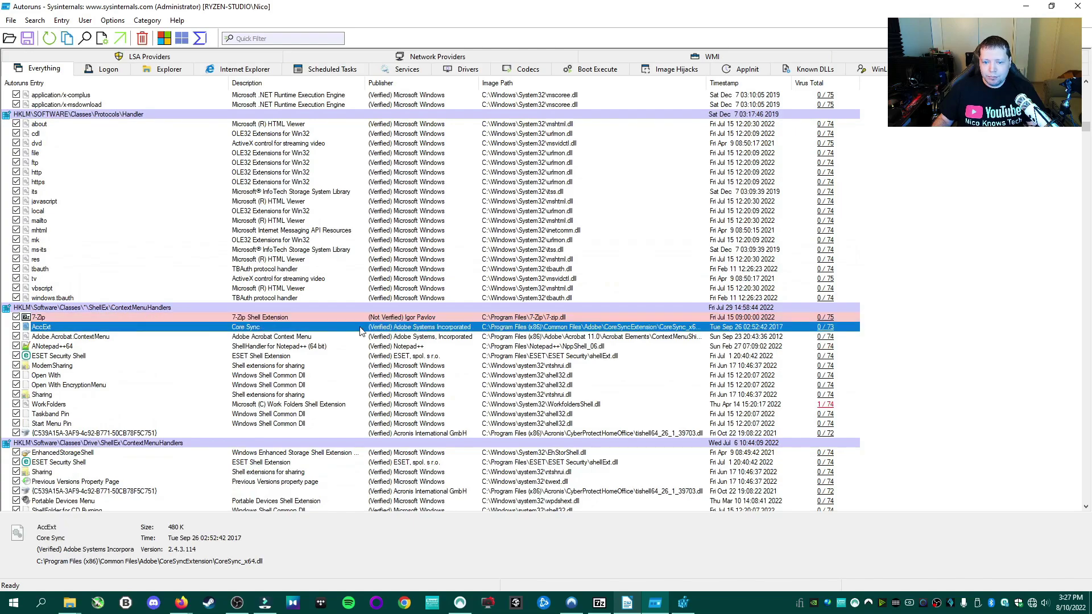
left_click(322, 319)
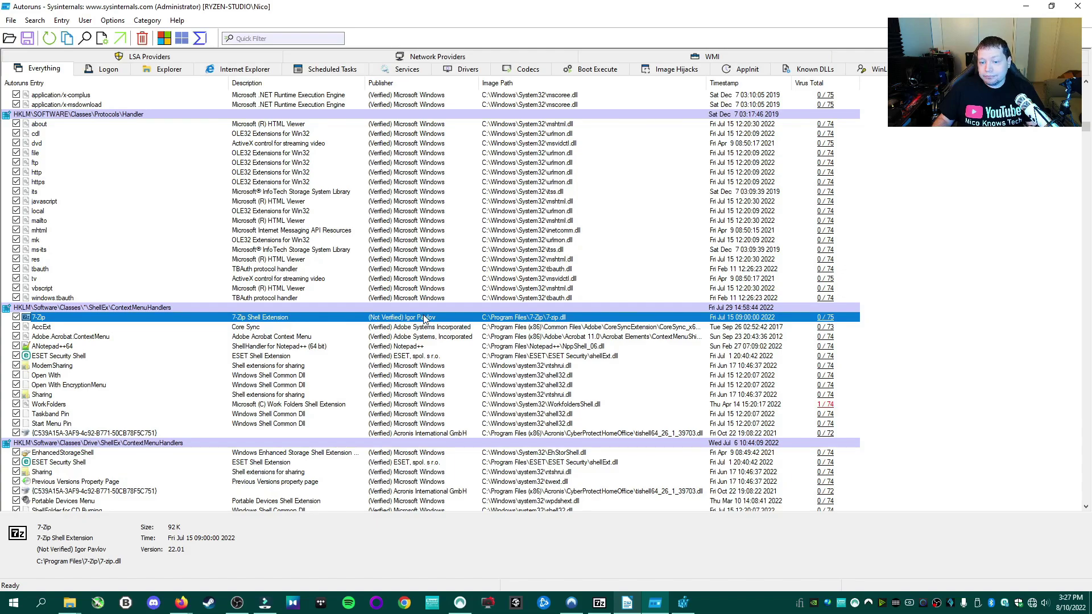
left_click(398, 327)
scroll(484, 335, "up", 10)
scroll(484, 339, "up", 10)
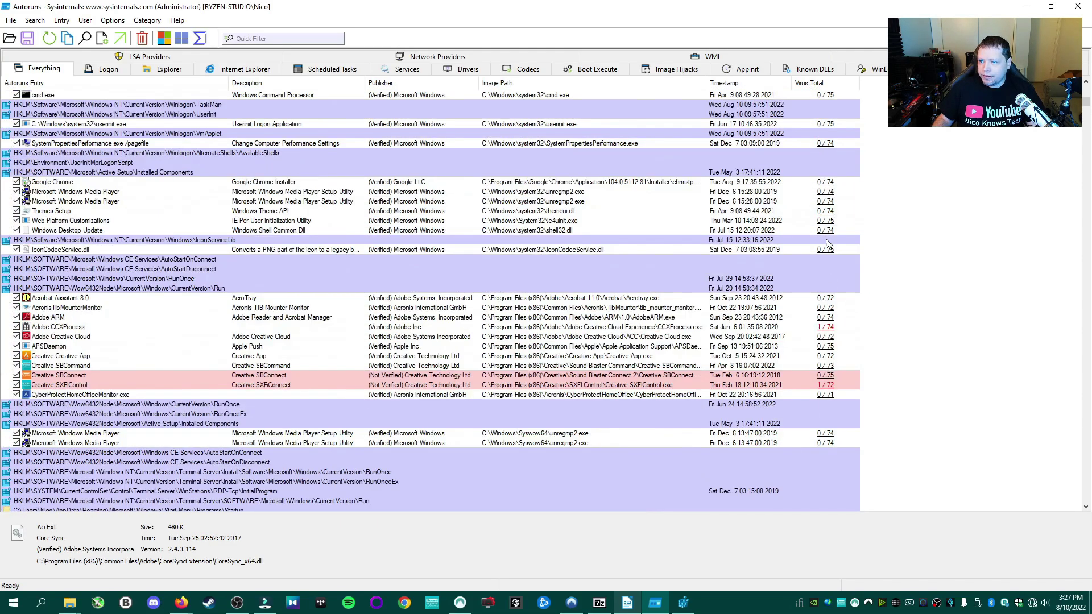
scroll(841, 315, "up", 6)
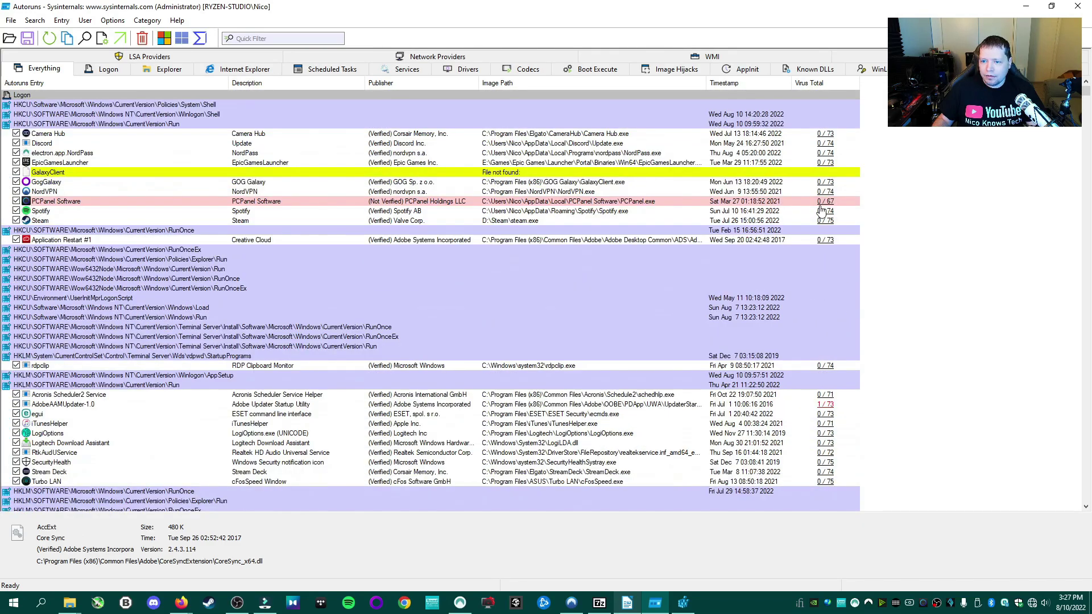
scroll(809, 169, "up", 4)
scroll(808, 169, "down", 20)
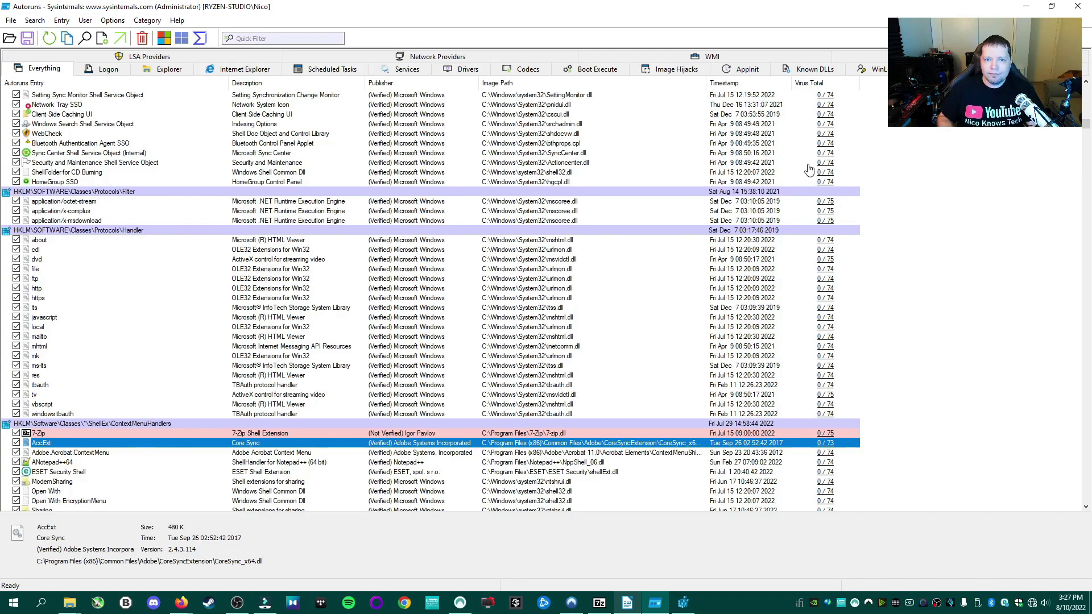
scroll(809, 170, "down", 8)
scroll(705, 186, "down", 12)
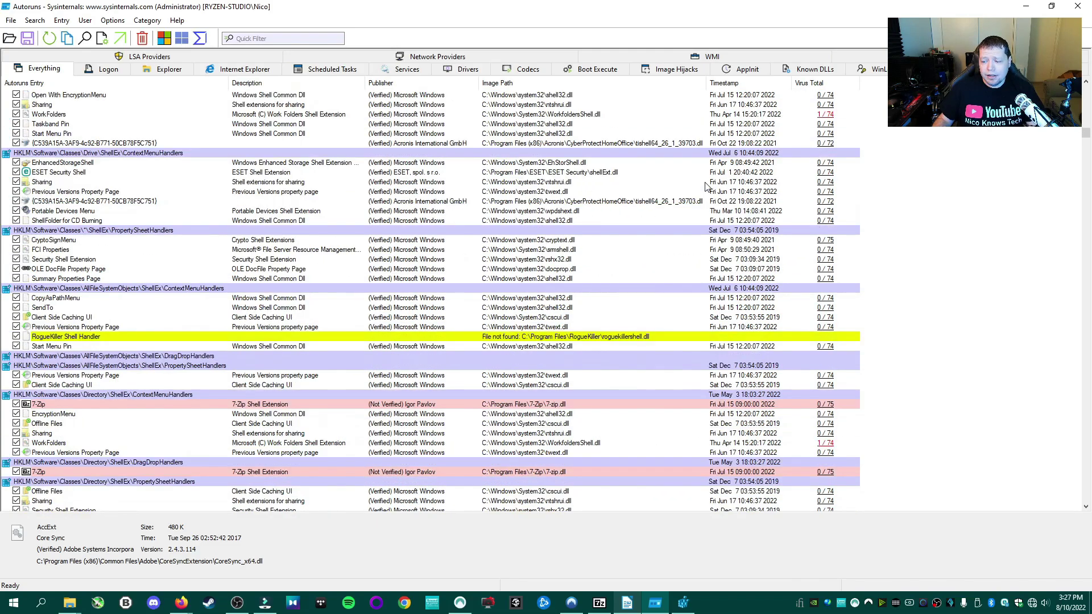
scroll(705, 186, "down", 8)
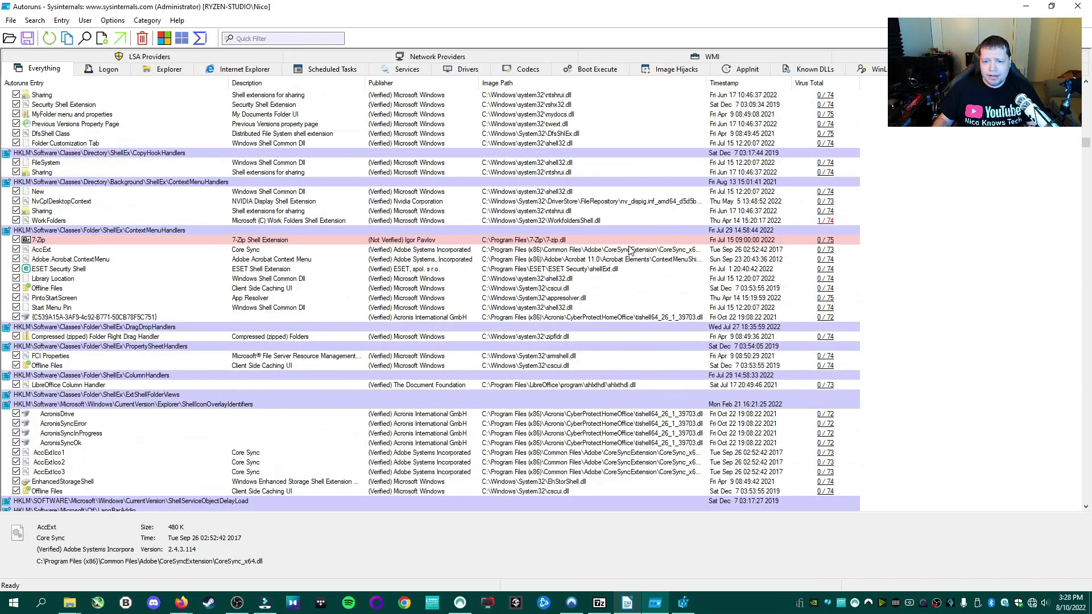
left_click(376, 214)
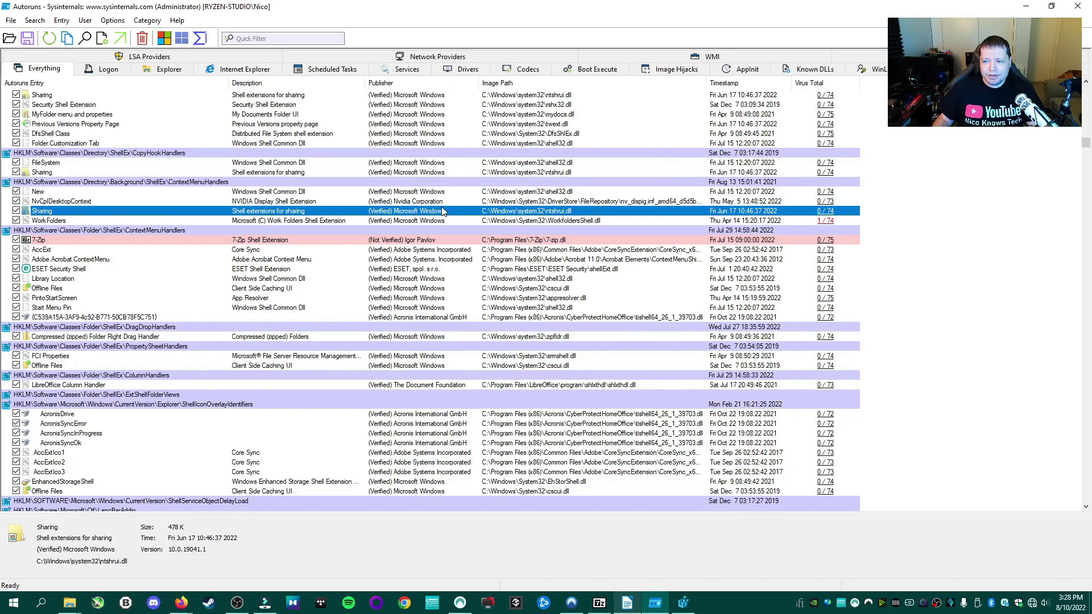
scroll(837, 273, "down", 2)
scroll(837, 273, "down", 6)
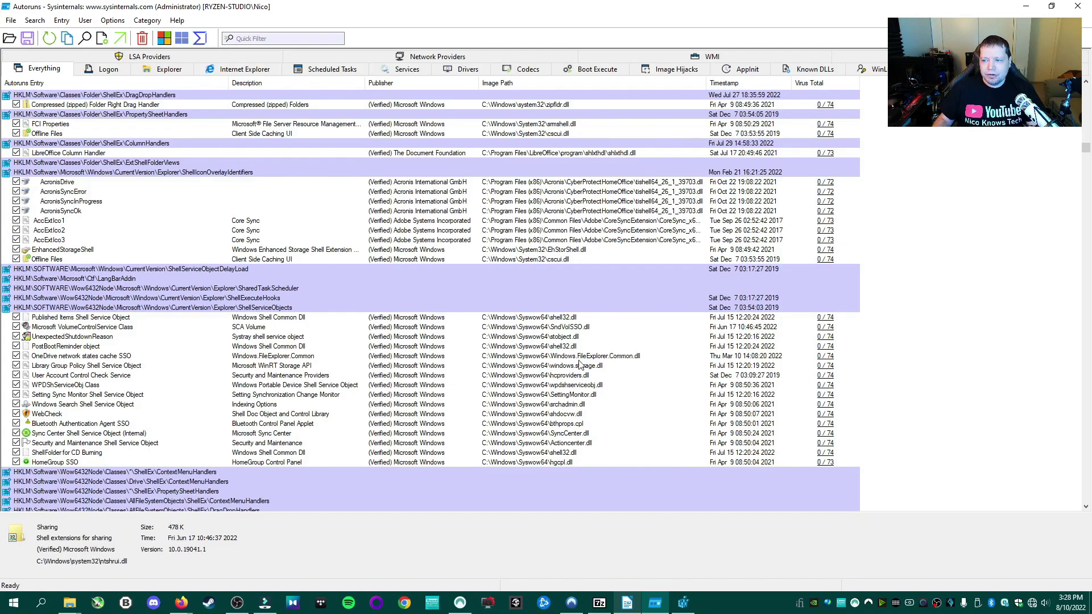
scroll(581, 364, "up", 8)
Try unchecking the WorkFolders 1/74 entry and dismiss the failed-to-disable error.
left_click(496, 223)
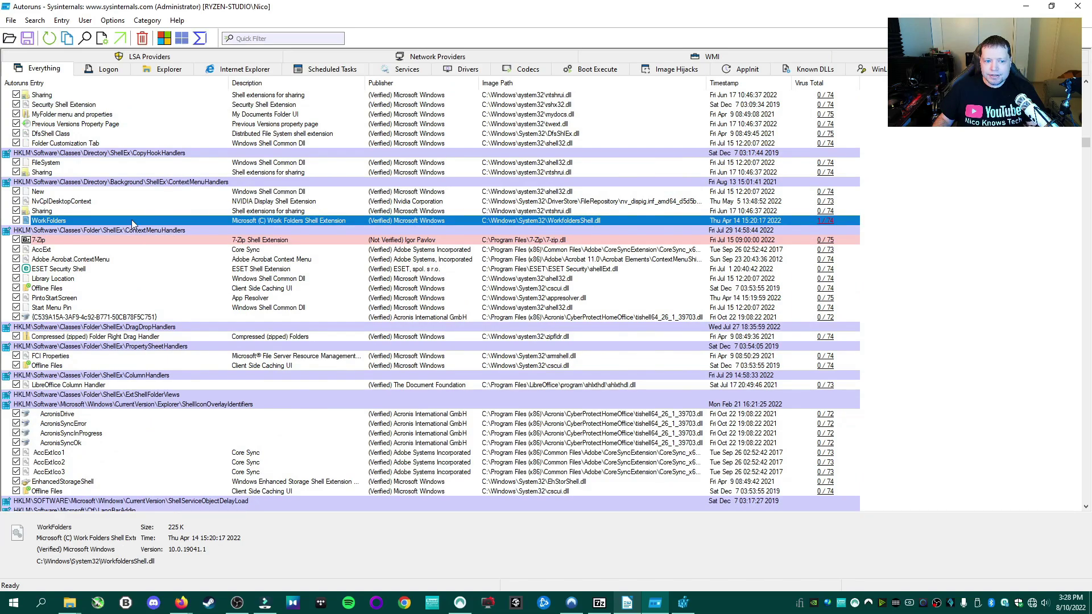
left_click(17, 221)
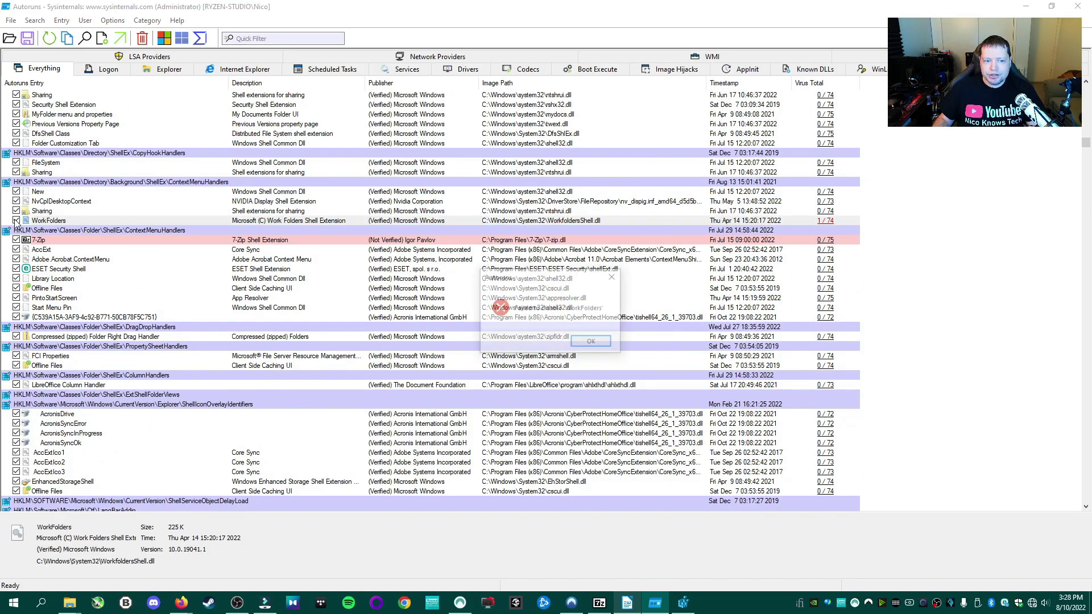
left_click(591, 340)
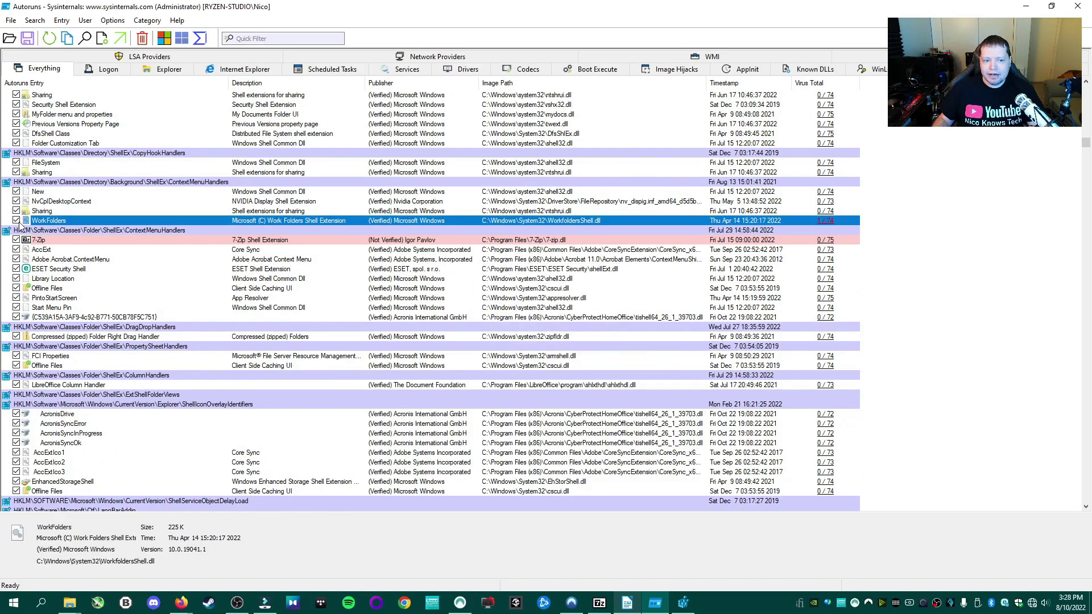
Uncheck ANotepad++64, then inspect its ContextMenuHandlers key in Registry Editor and close it.
scroll(95, 333, "up", 15)
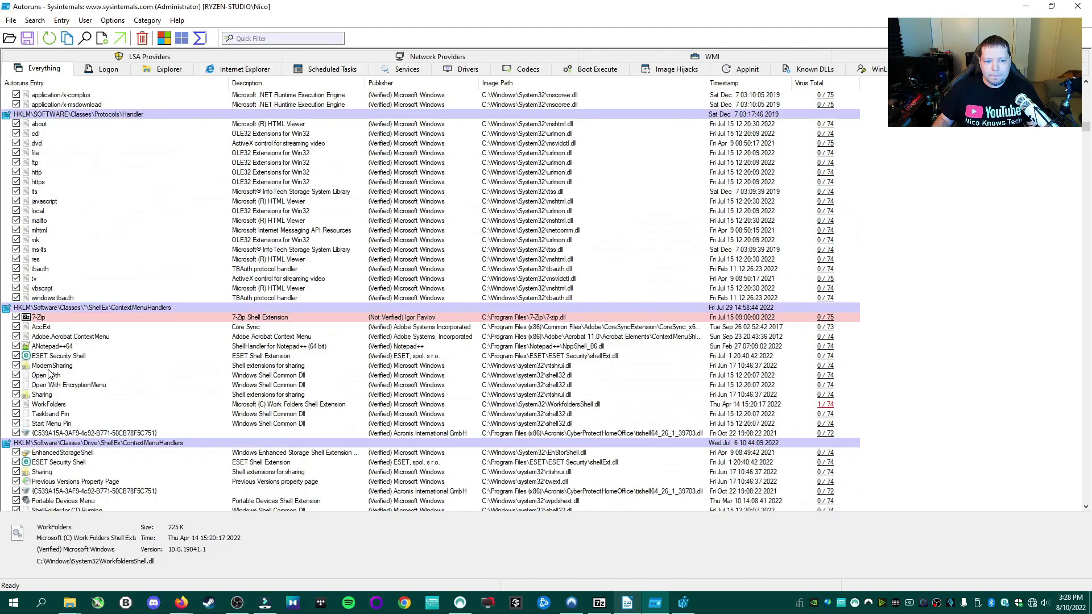
left_click(16, 347)
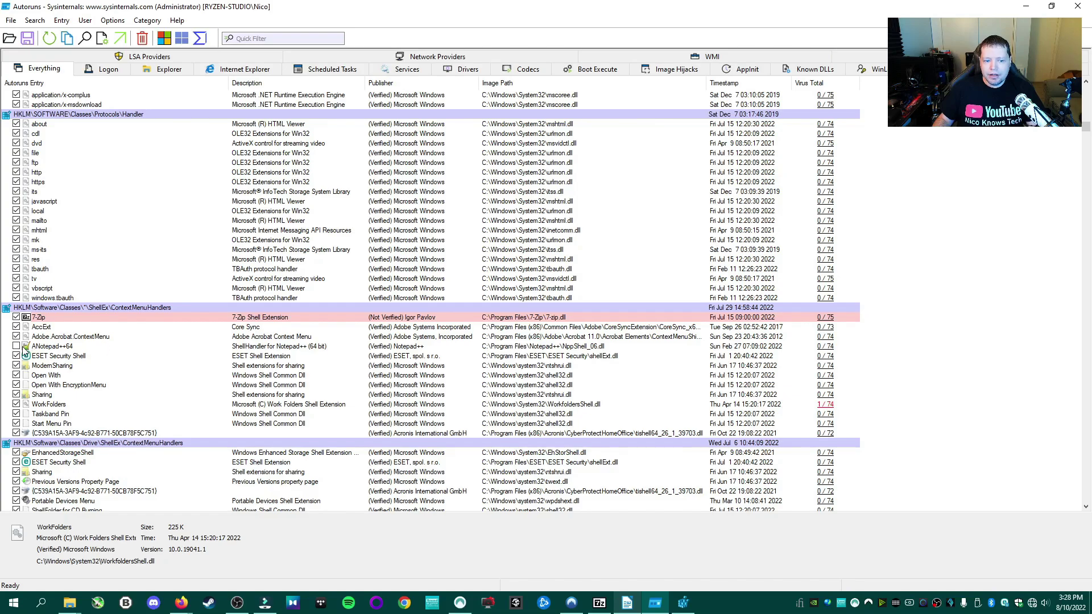
right_click(59, 346)
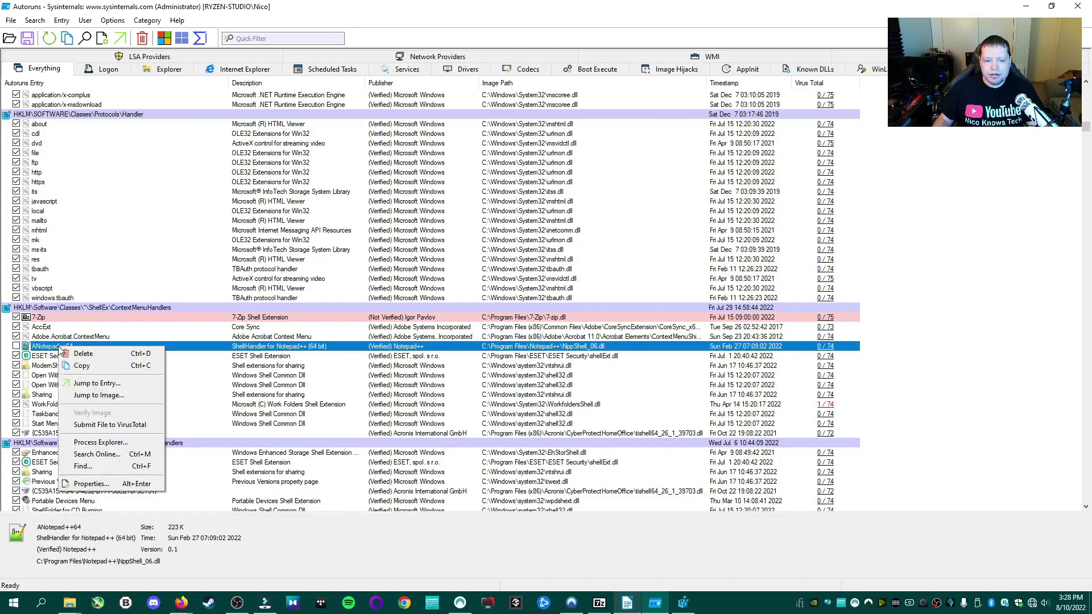
left_click(106, 384)
left_click(210, 107)
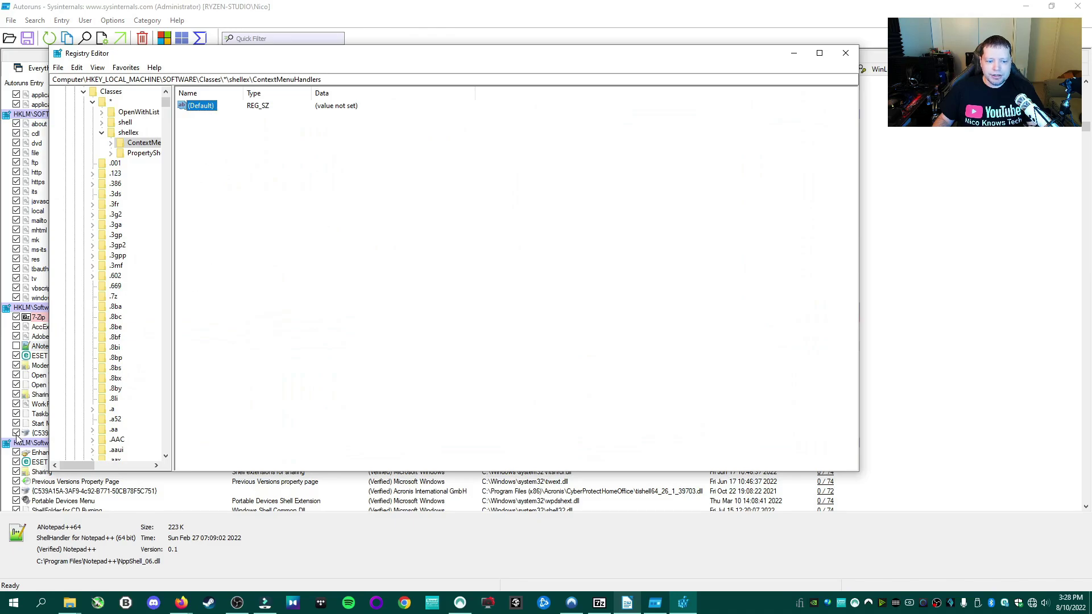
left_click(845, 53)
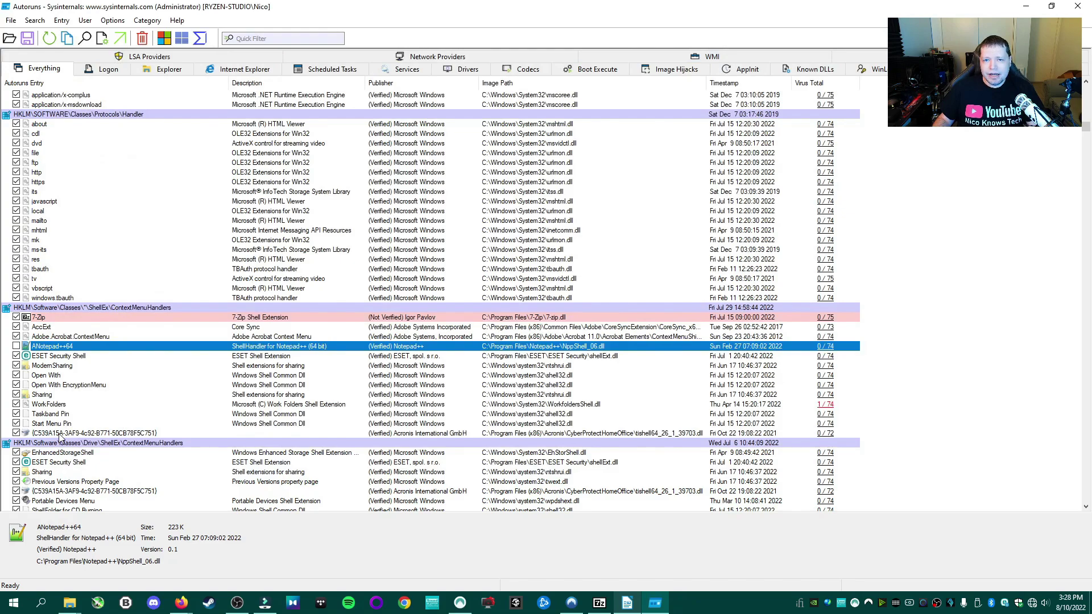
right_click(46, 348)
left_click(36, 348)
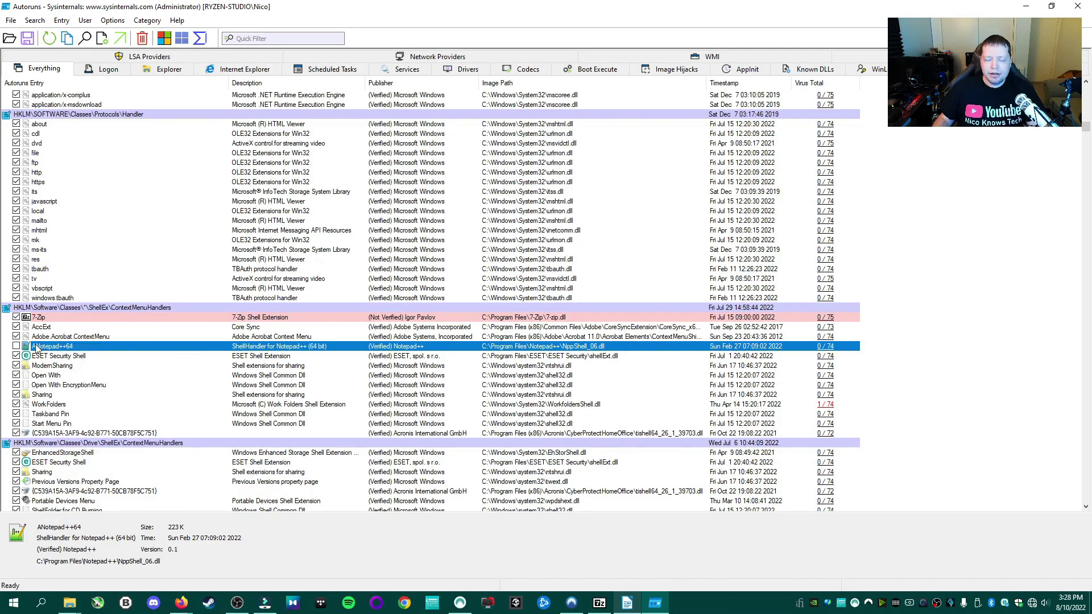